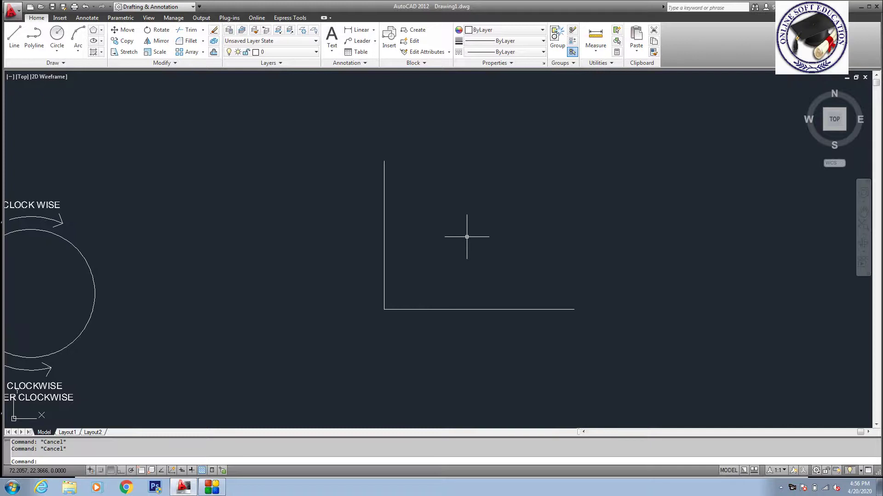
Rotate the vertical line clockwise about the corner shared with the horizontal line, using object snap, to roughly midway between their original directions.
{"action": "middle_click_drag", "start_coordinate": [432, 241], "coordinate": [436, 238]}
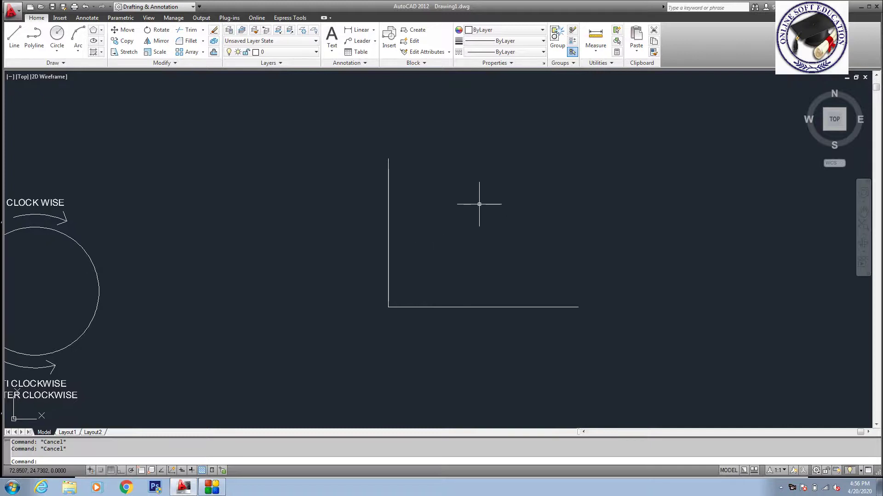
{"action": "middle_click_drag", "start_coordinate": [495, 213], "coordinate": [480, 216]}
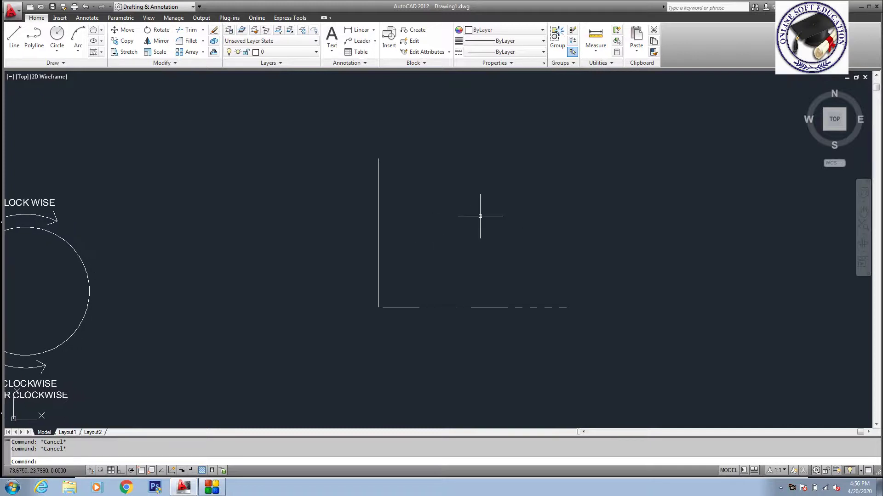
{"action": "type", "text": "RO"}
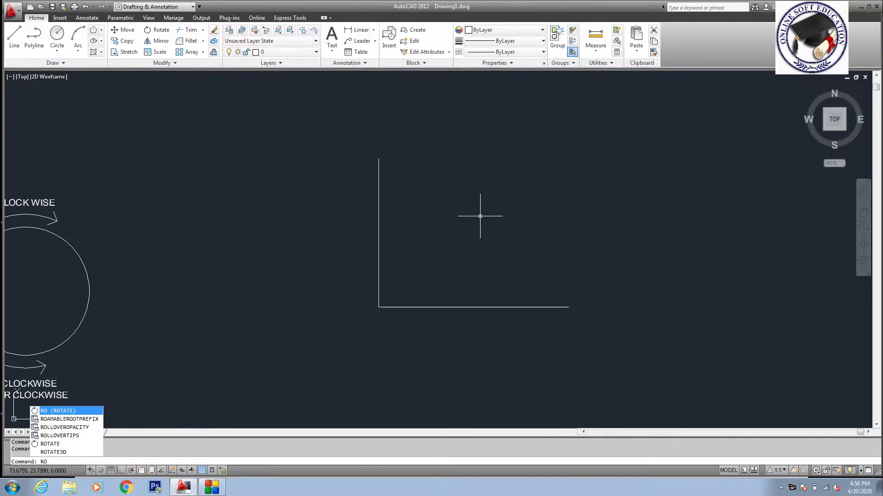
{"action": "key", "text": "Return"}
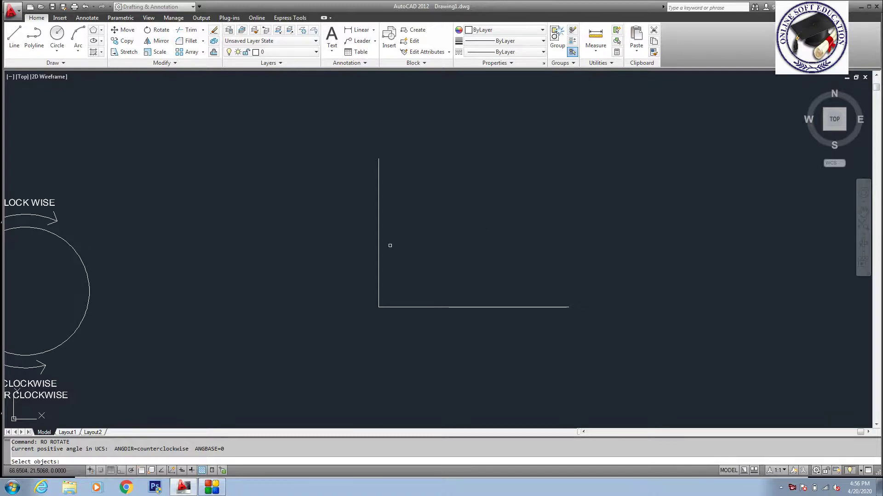
{"action": "left_click", "coordinate": [378, 200]}
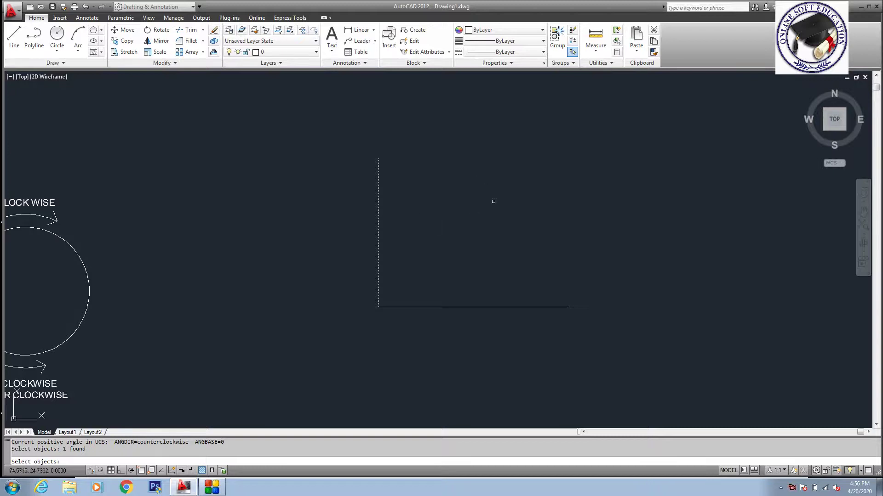
{"action": "key", "text": "Return"}
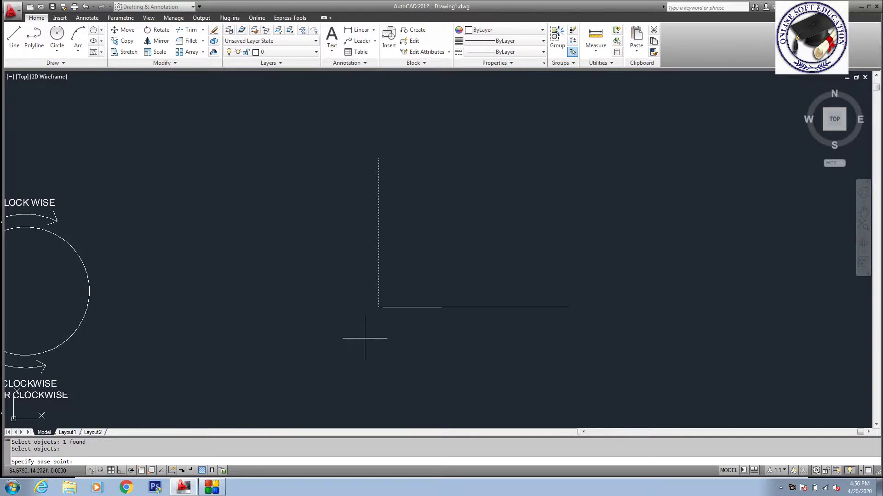
{"action": "key", "text": "F3"}
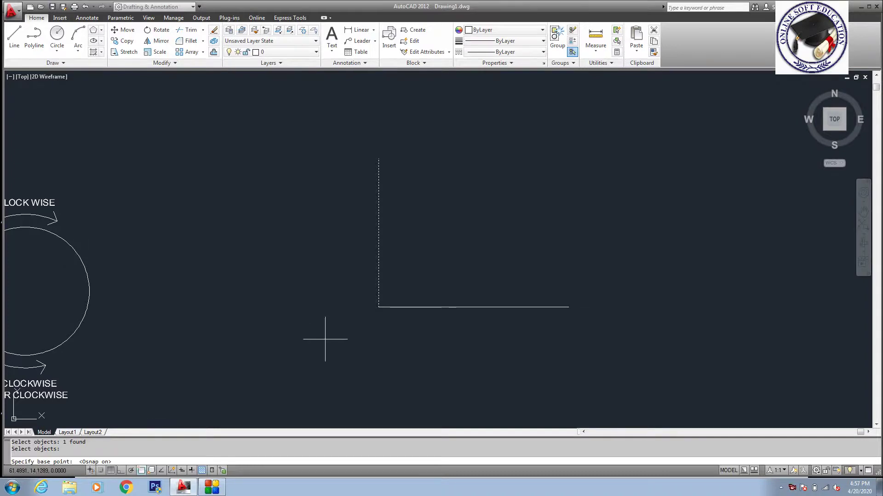
{"action": "left_click", "coordinate": [379, 307]}
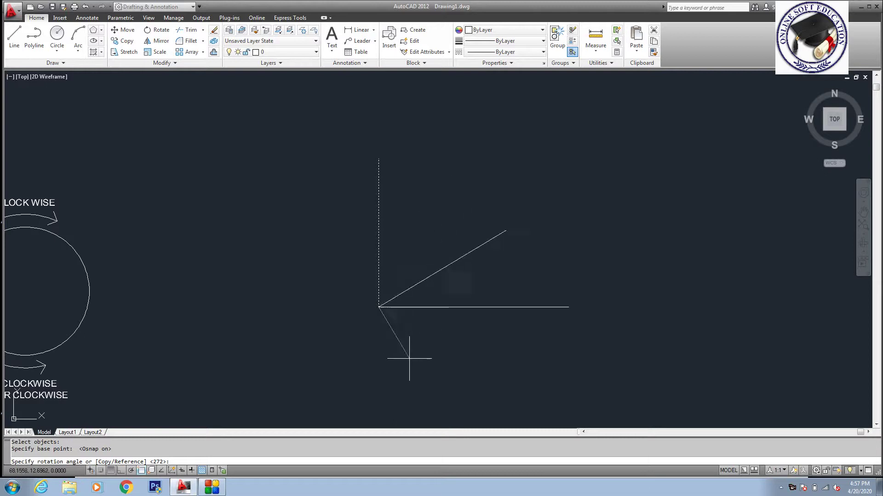
{"action": "left_click", "coordinate": [432, 360]}
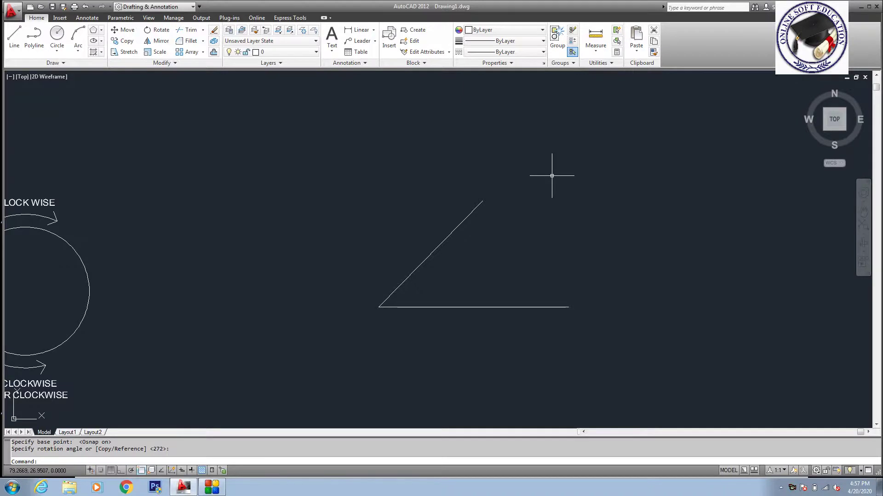
Undo the free rotation of the vertical line.
{"action": "key", "text": "ctrl+z"}
{"action": "key", "text": "Escape"}
{"action": "key", "text": "Escape"}
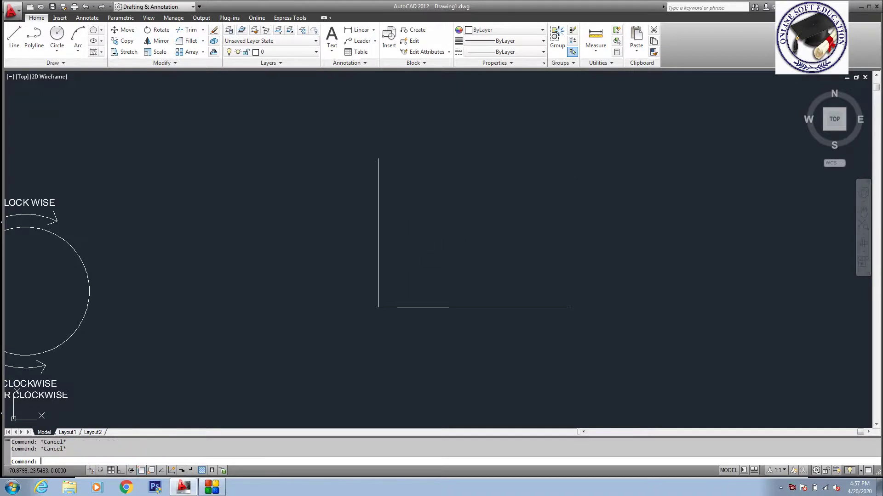
Rotate a copy of the vertical line about the shared corner with the Copy option, at about 306 degrees, keeping the original.
{"action": "type", "text": "RO"}
{"action": "key", "text": "Return"}
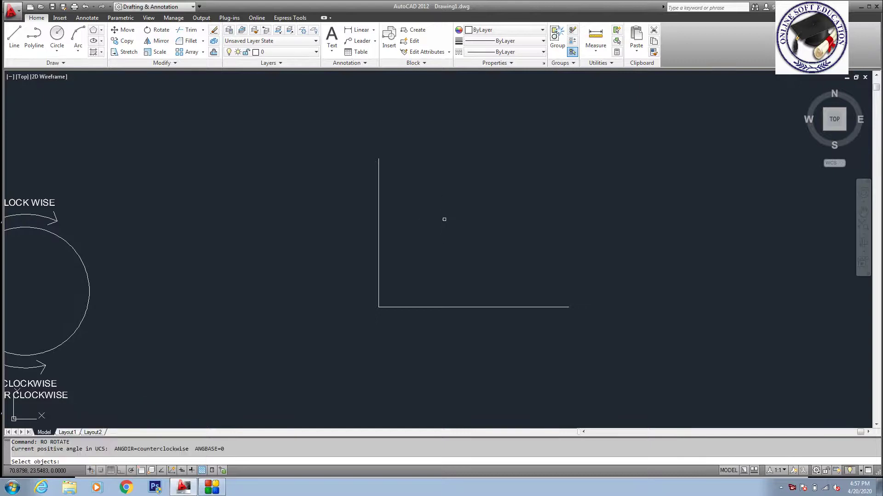
{"action": "left_click", "coordinate": [404, 216]}
{"action": "left_click", "coordinate": [353, 282]}
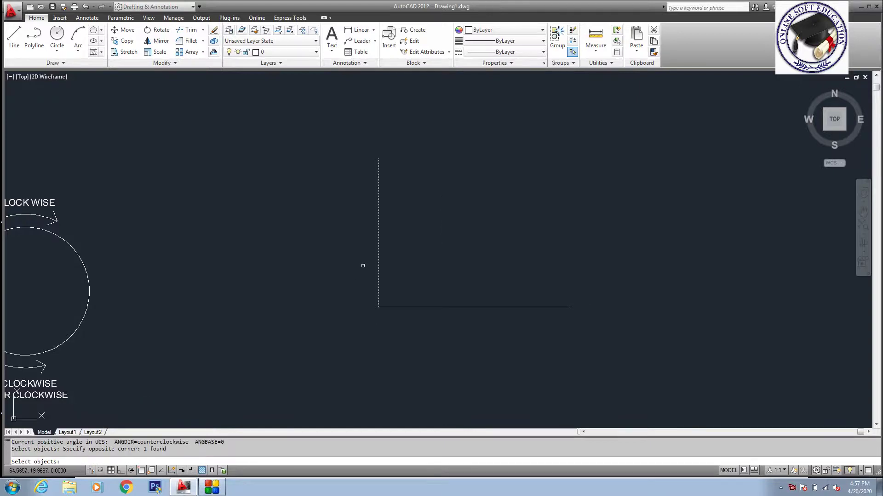
{"action": "key", "text": "Return"}
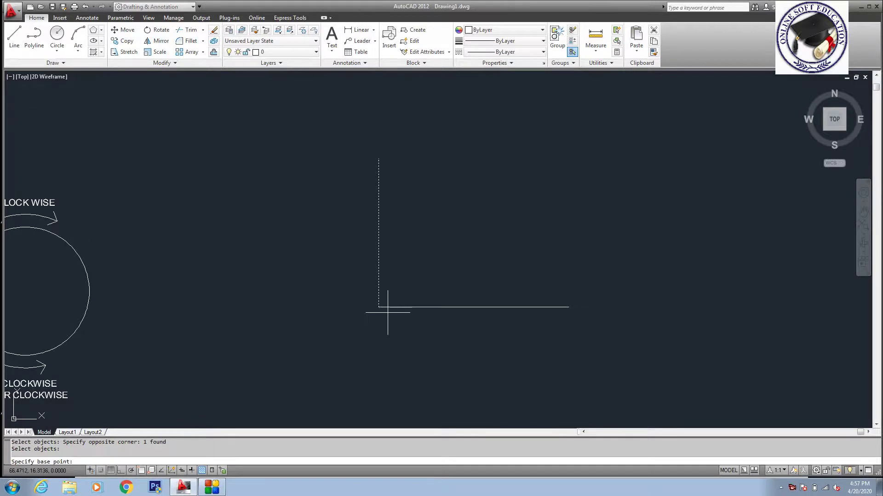
{"action": "key", "text": "F3"}
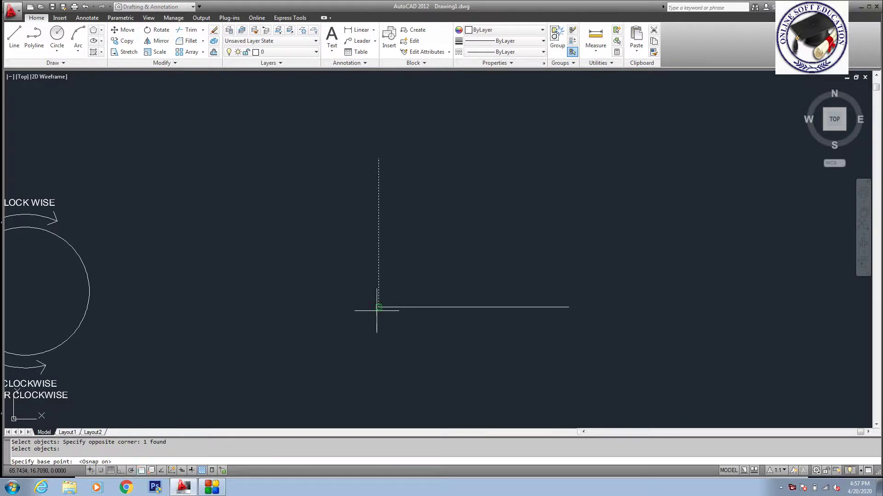
{"action": "left_click", "coordinate": [378, 308]}
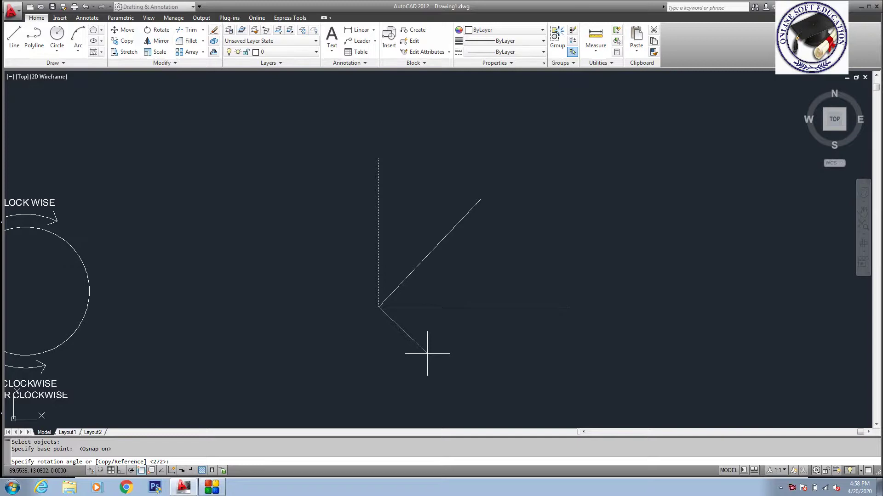
{"action": "type", "text": "O"}
{"action": "key", "text": "Return"}
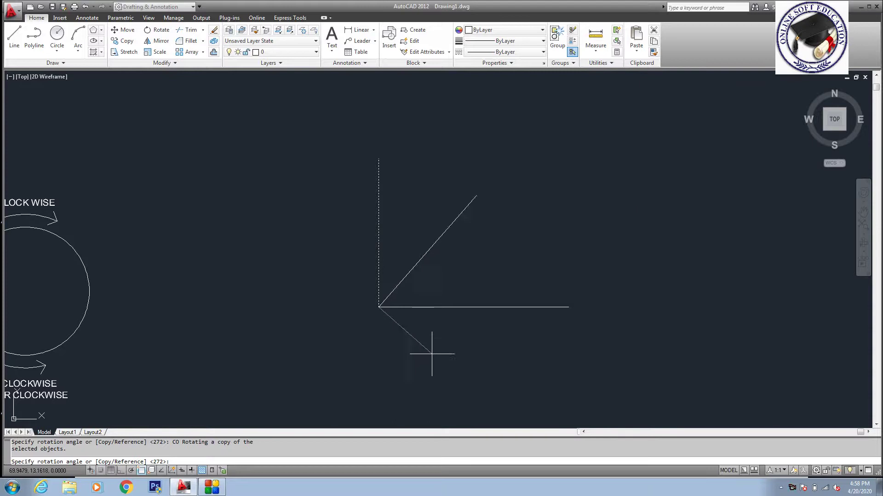
{"action": "left_click", "coordinate": [427, 375]}
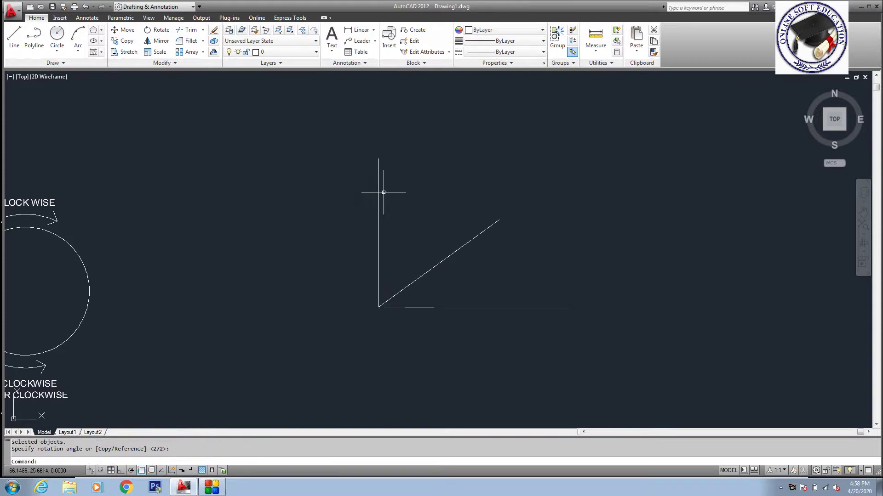
Delete the diagonal line copy between the vertical and horizontal lines.
{"action": "middle_click_drag", "start_coordinate": [398, 202], "coordinate": [346, 199]}
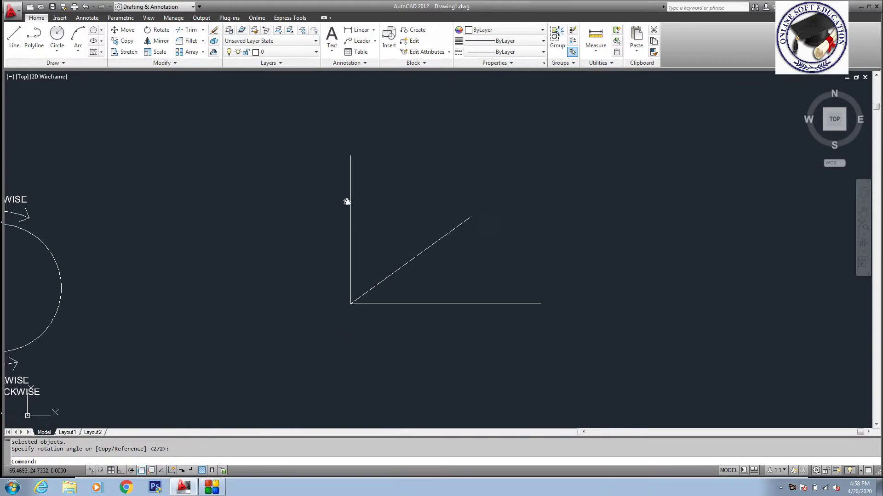
{"action": "middle_click_drag", "start_coordinate": [427, 257], "coordinate": [449, 260]}
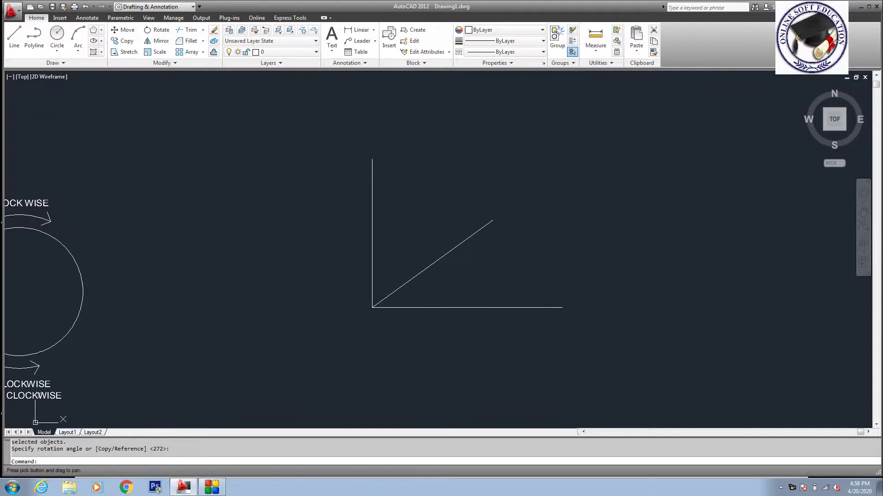
{"action": "left_click", "coordinate": [487, 253]}
{"action": "left_click", "coordinate": [436, 228]}
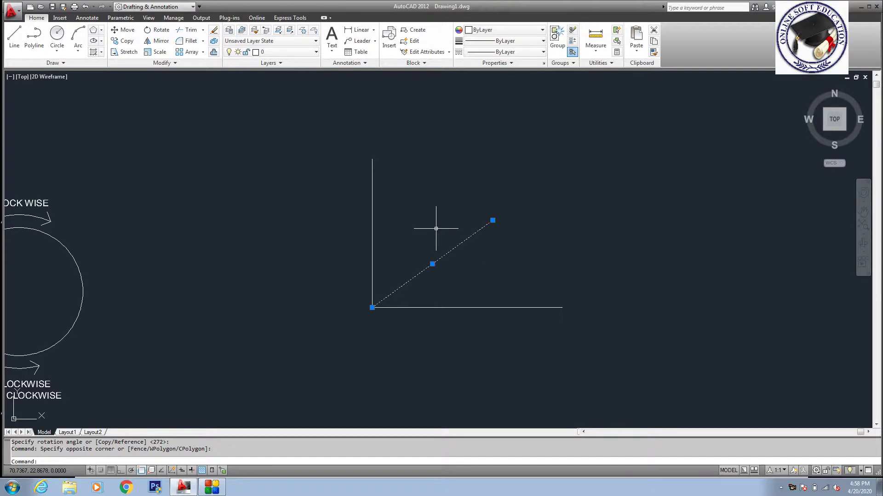
{"action": "key", "text": "Delete"}
{"action": "key", "text": "Escape"}
{"action": "key", "text": "Escape"}
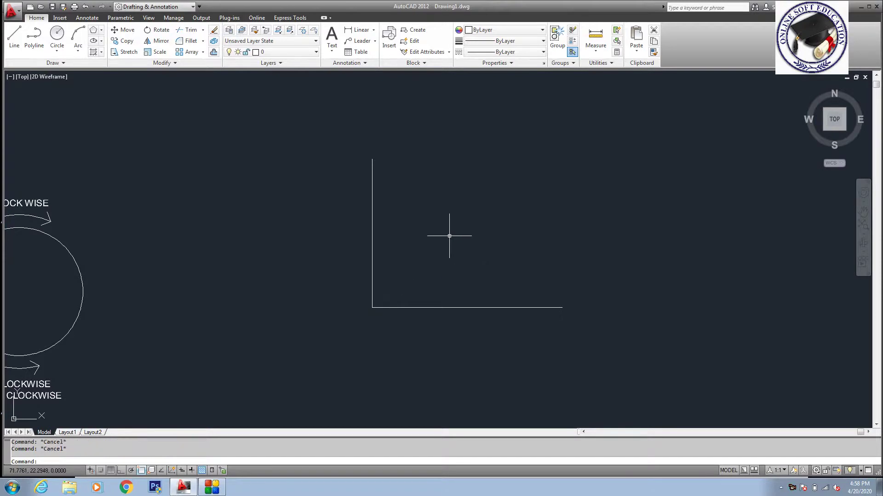
Rotate the vertical line onto the horizontal line with the Reference option, using the shared corner as base and the line's endpoints as reference.
{"action": "type", "text": "RO"}
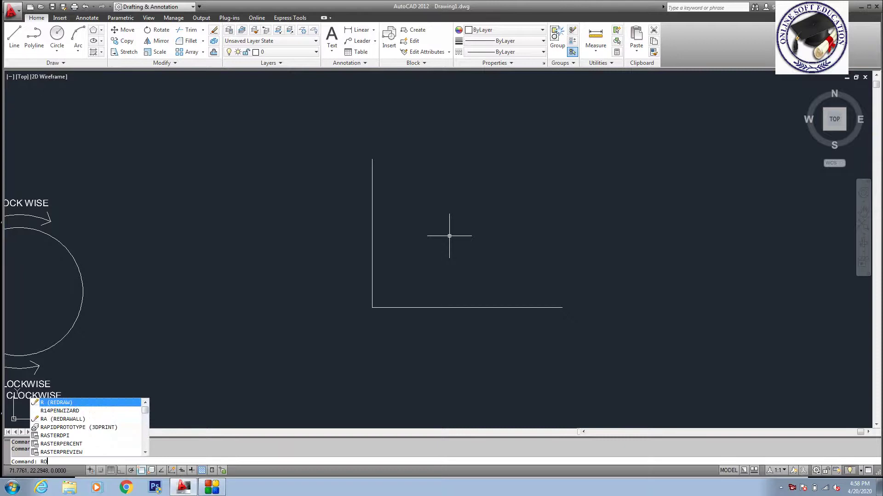
{"action": "key", "text": "Return"}
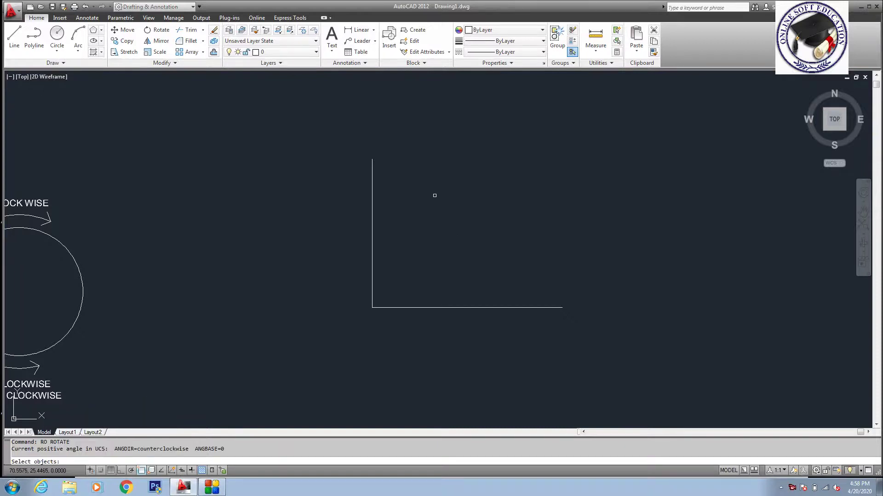
{"action": "left_click_drag", "start_coordinate": [391, 202], "coordinate": [322, 238]}
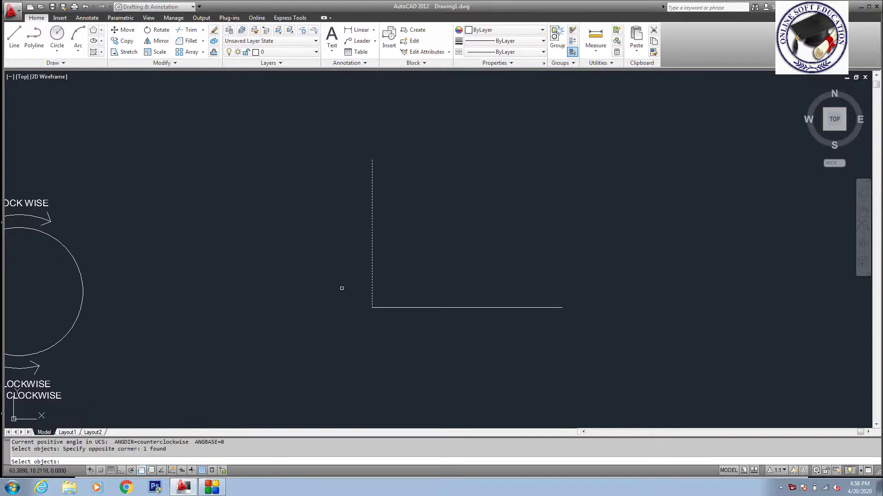
{"action": "key", "text": "Return"}
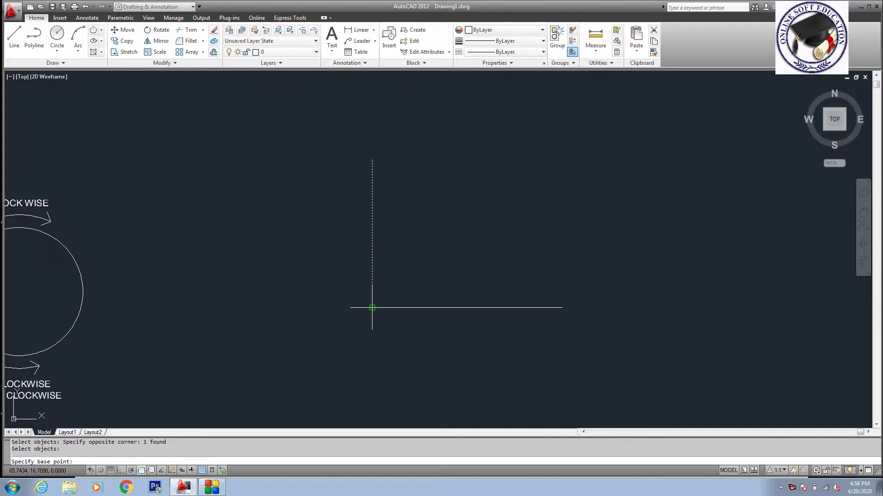
{"action": "left_click", "coordinate": [372, 307]}
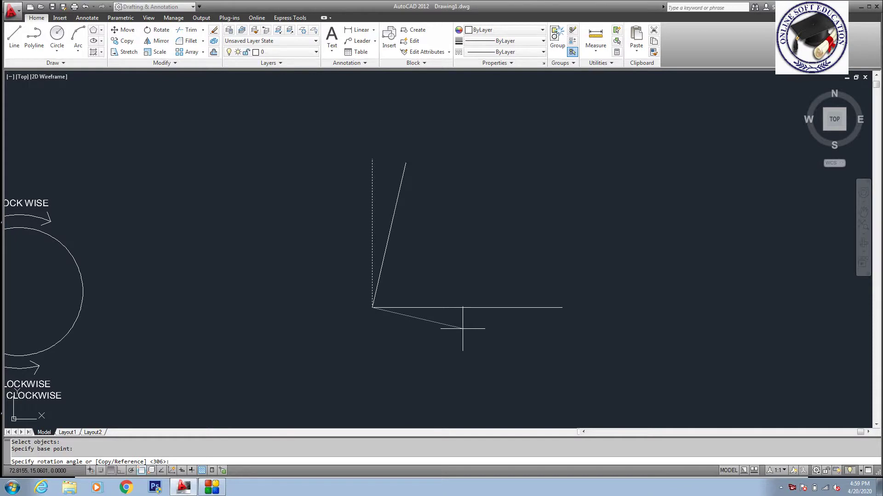
{"action": "type", "text": "REF"}
{"action": "key", "text": "Return"}
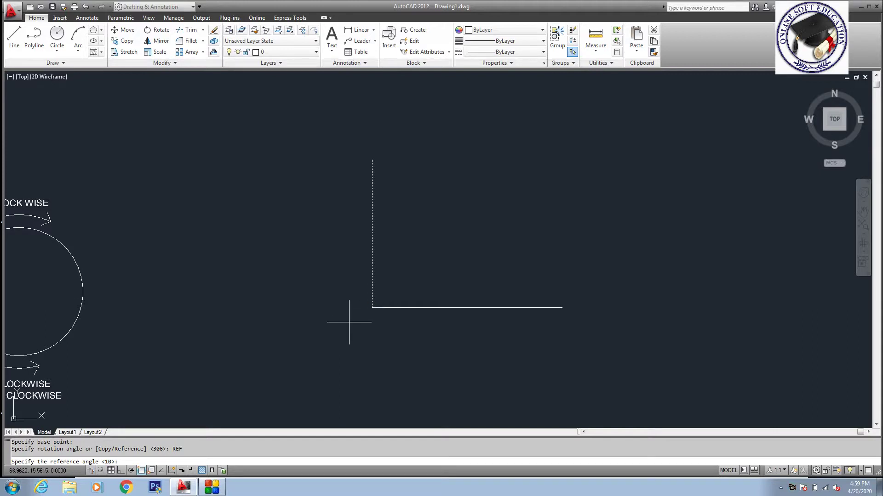
{"action": "left_click", "coordinate": [372, 308]}
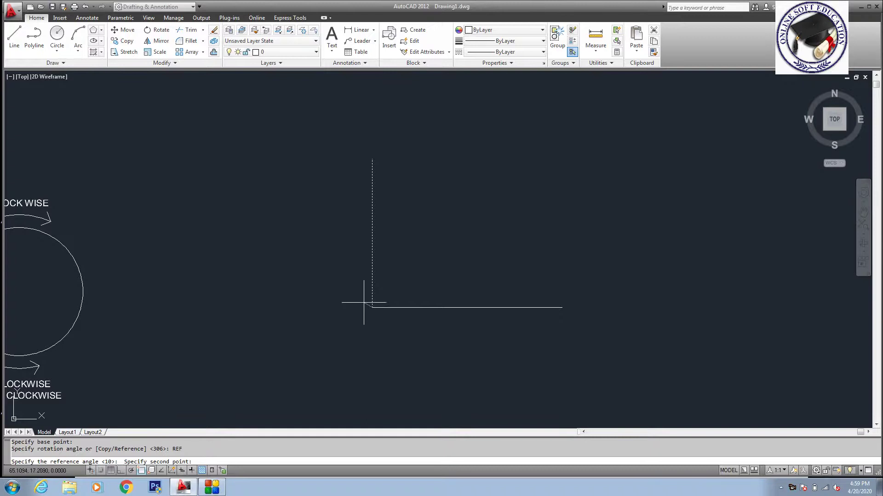
{"action": "left_click", "coordinate": [372, 159]}
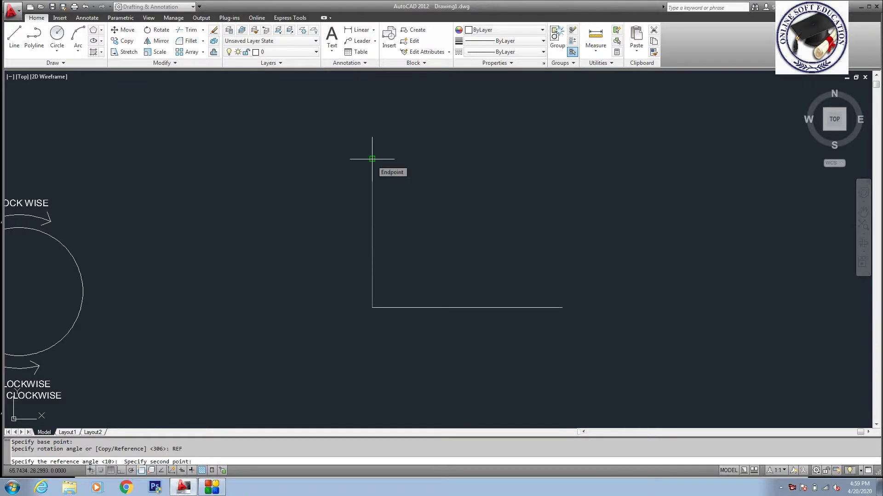
{"action": "left_click", "coordinate": [372, 158]}
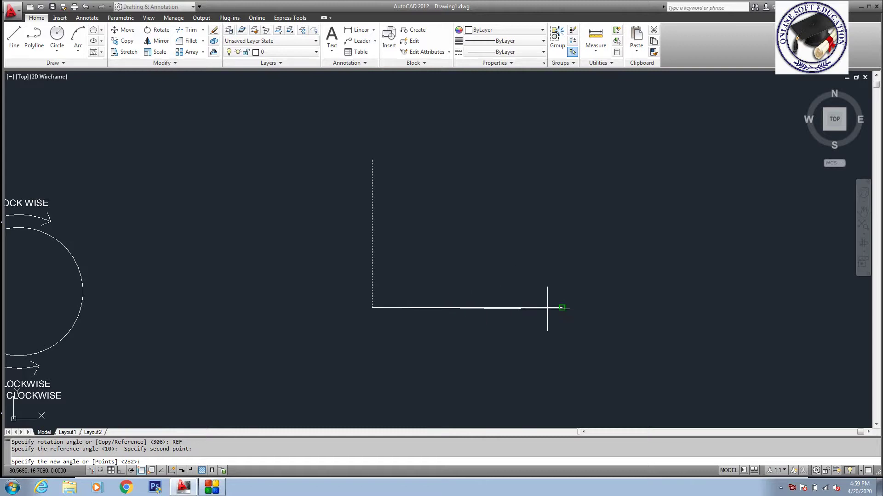
{"action": "left_click", "coordinate": [562, 307]}
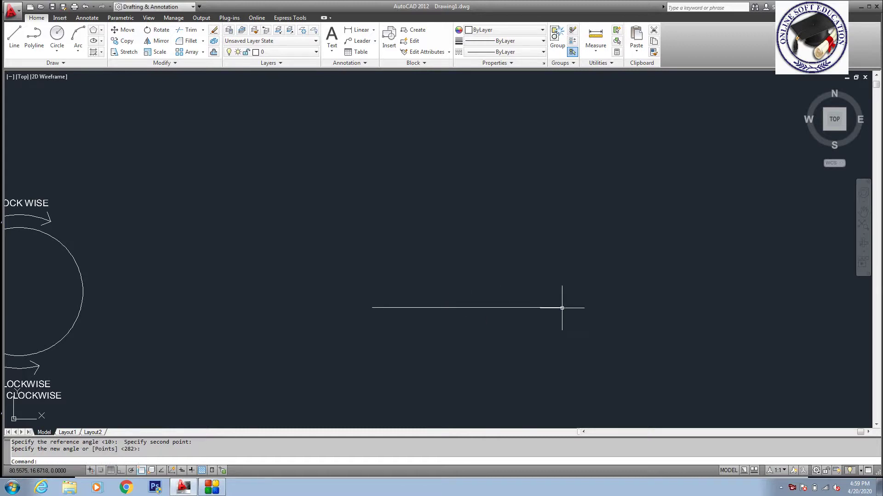
Select the overlapping horizontal lines to check their alignment, and undo the reference rotation.
{"action": "left_click", "coordinate": [481, 307]}
{"action": "scroll", "coordinate": [537, 301], "scroll_direction": "up", "scroll_amount": 3}
{"action": "left_click", "coordinate": [542, 294]}
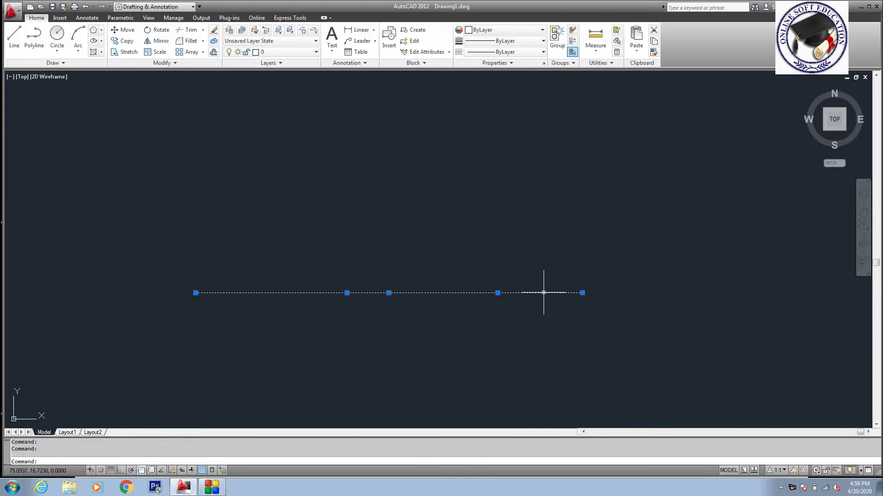
{"action": "scroll", "coordinate": [529, 294], "scroll_direction": "down", "scroll_amount": 2}
{"action": "key", "text": "Escape"}
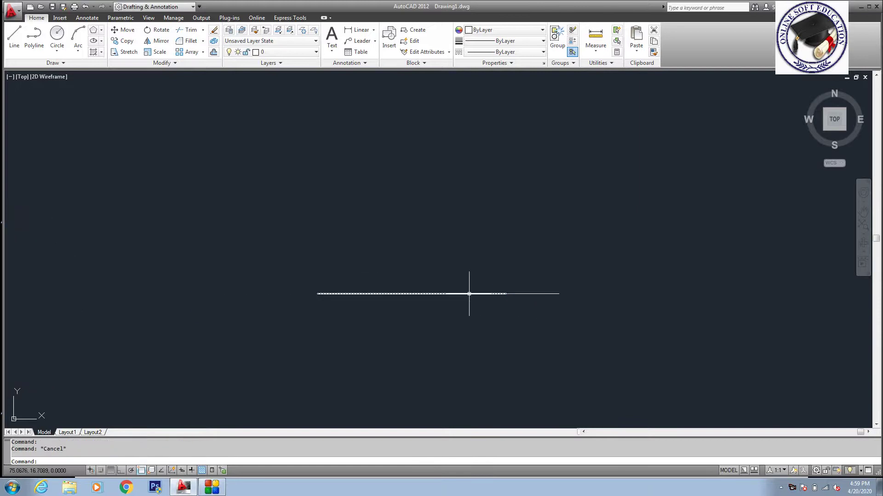
{"action": "left_click", "coordinate": [468, 294]}
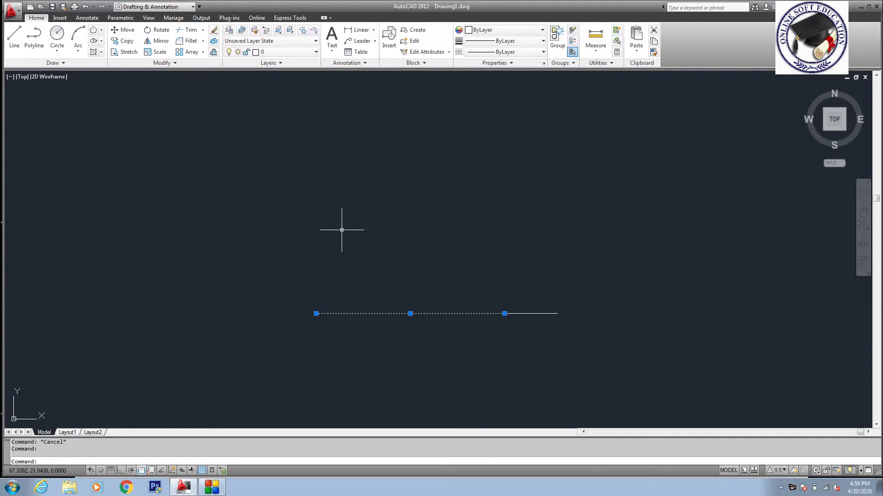
{"action": "key", "text": "ctrl+z"}
{"action": "key", "text": "ctrl+z"}
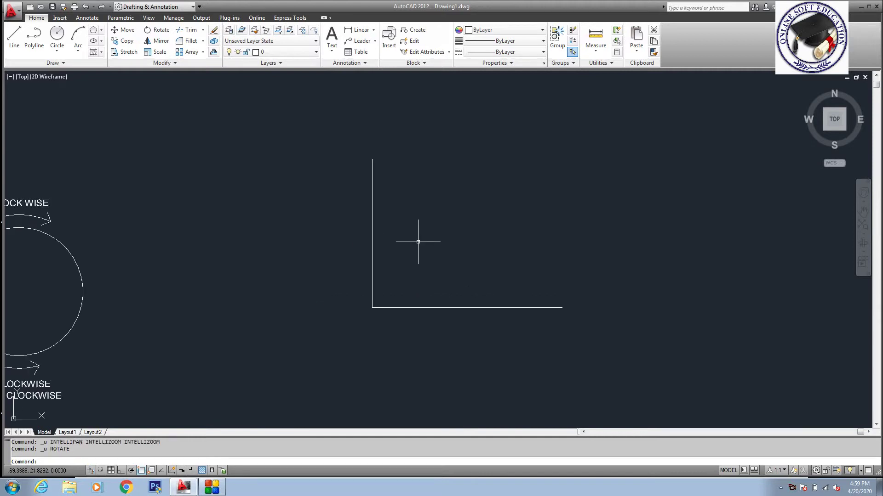
Rotate the vertical line by 10 degrees about its shared corner with the horizontal line.
{"action": "middle_click_drag", "start_coordinate": [372, 201], "coordinate": [375, 231]}
{"action": "key", "text": "Escape"}
{"action": "key", "text": "Escape"}
{"action": "type", "text": "R"}
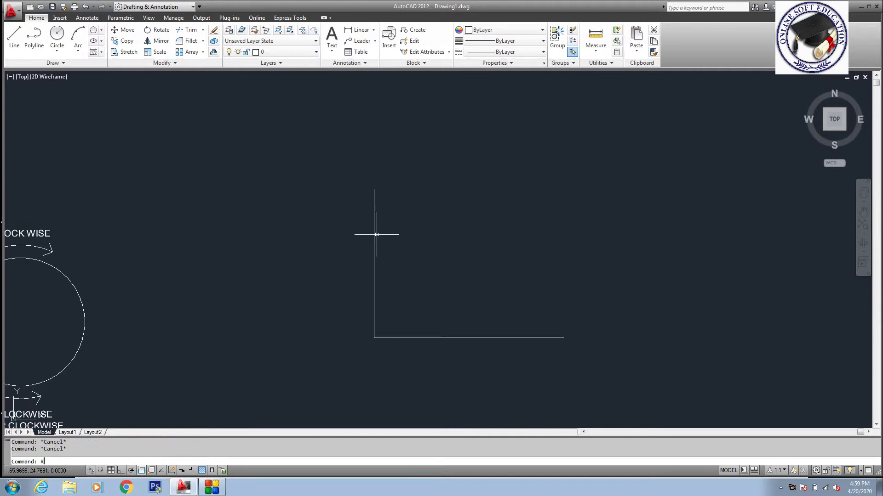
{"action": "type", "text": "O"}
{"action": "key", "text": "Return"}
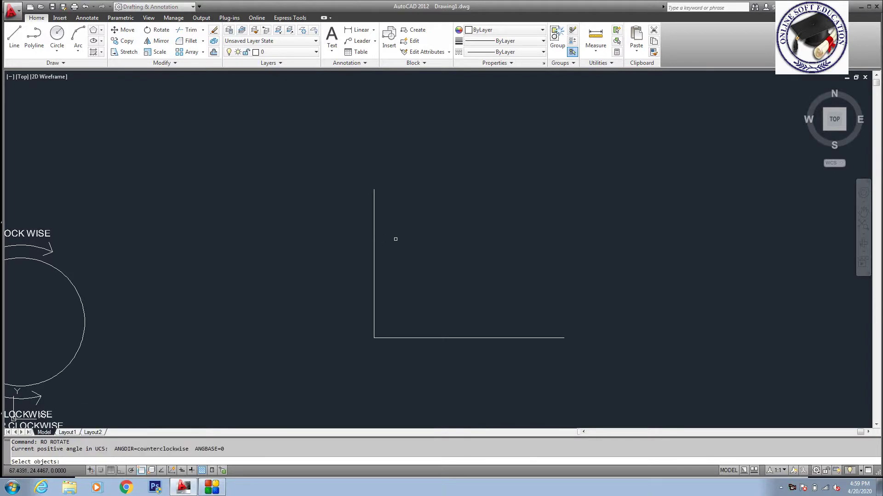
{"action": "left_click", "coordinate": [423, 220]}
{"action": "left_click", "coordinate": [281, 257]}
{"action": "middle_click_drag", "start_coordinate": [361, 338], "coordinate": [341, 263]}
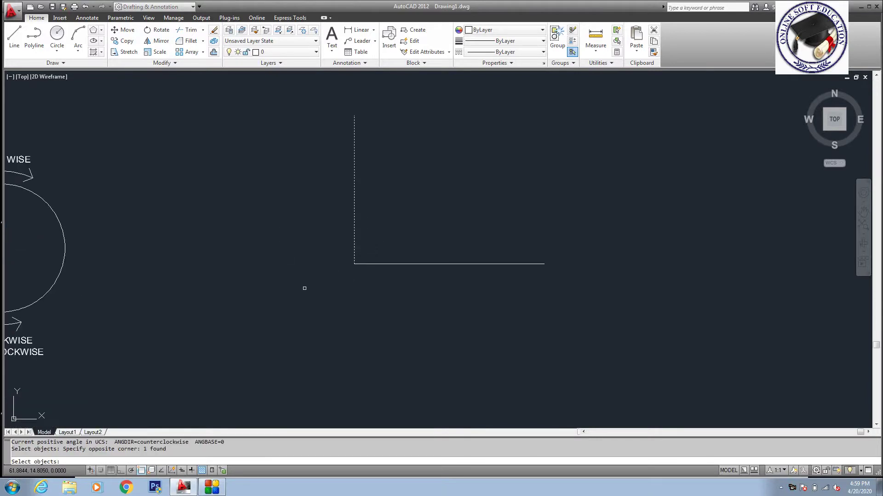
{"action": "key", "text": "Return"}
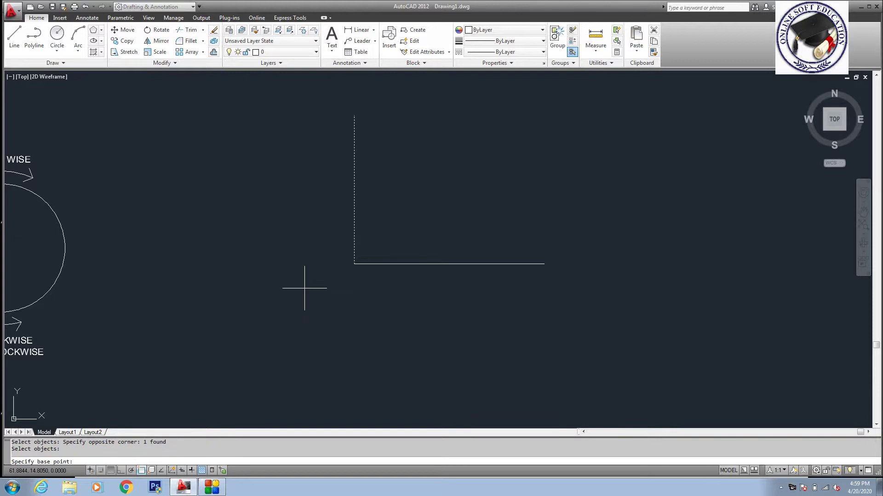
{"action": "left_click", "coordinate": [355, 264]}
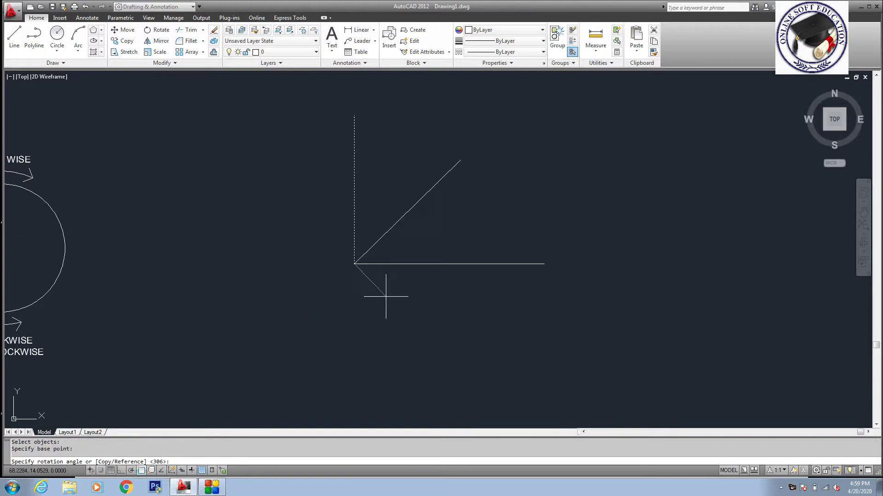
{"action": "middle_click_drag", "start_coordinate": [394, 292], "coordinate": [469, 305]}
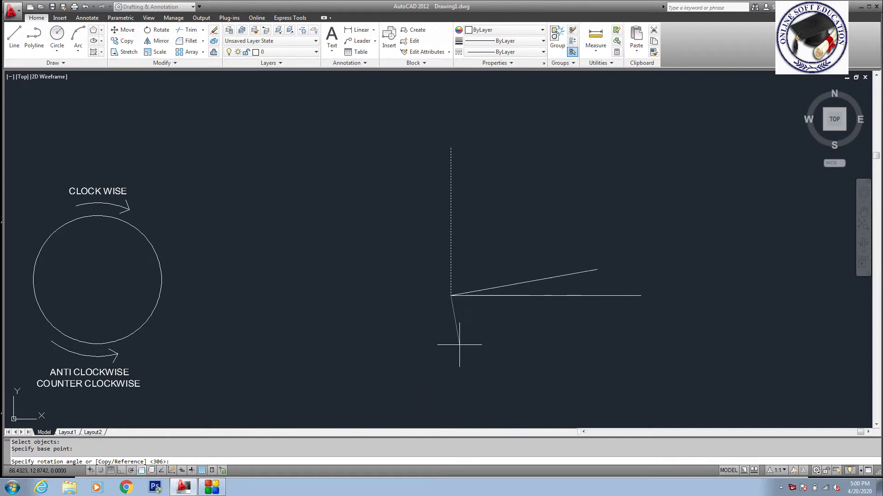
{"action": "mouse_move", "coordinate": [509, 332]}
{"action": "middle_mouse_down"}
{"action": "mouse_move", "coordinate": [378, 318]}
{"action": "mouse_move", "coordinate": [402, 341]}
{"action": "mouse_move", "coordinate": [459, 344]}
{"action": "middle_mouse_up"}
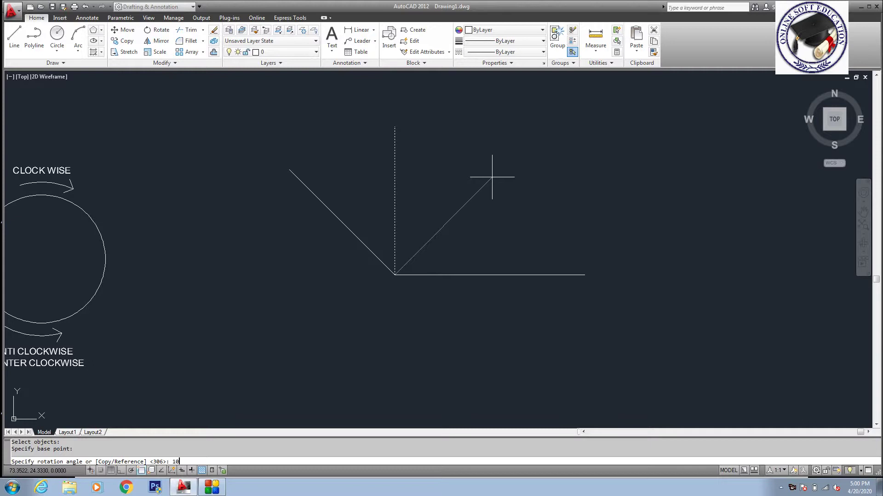
{"action": "key", "text": "Return"}
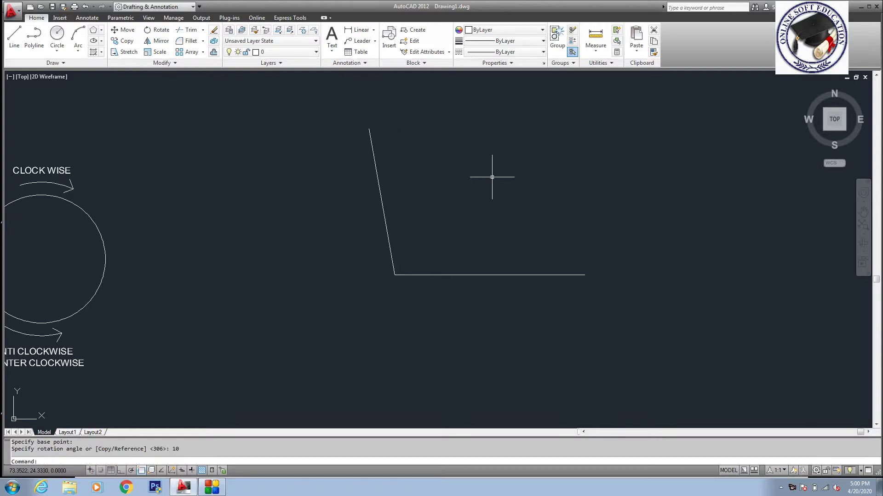
Draw a vertical line upward from the shared corner in Ortho mode, about as tall as the tilted line.
{"action": "middle_click_drag", "start_coordinate": [465, 216], "coordinate": [463, 261]}
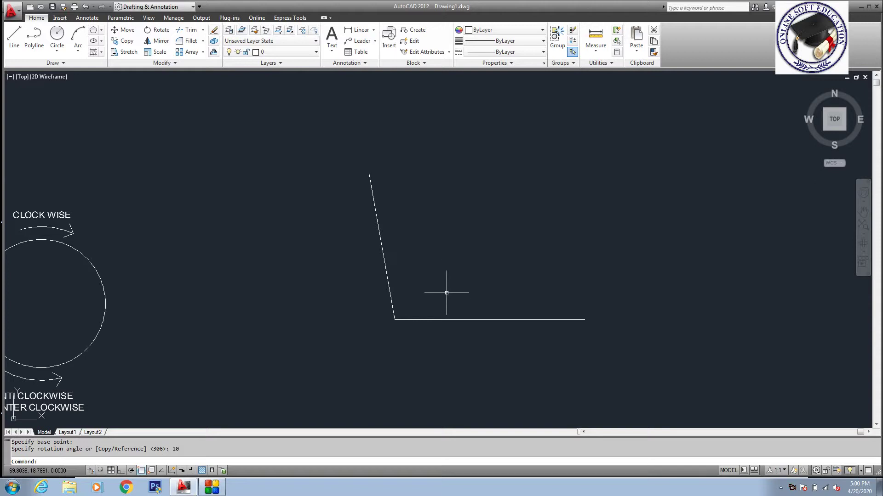
{"action": "type", "text": "L"}
{"action": "key", "text": "Return"}
{"action": "left_click", "coordinate": [395, 319]}
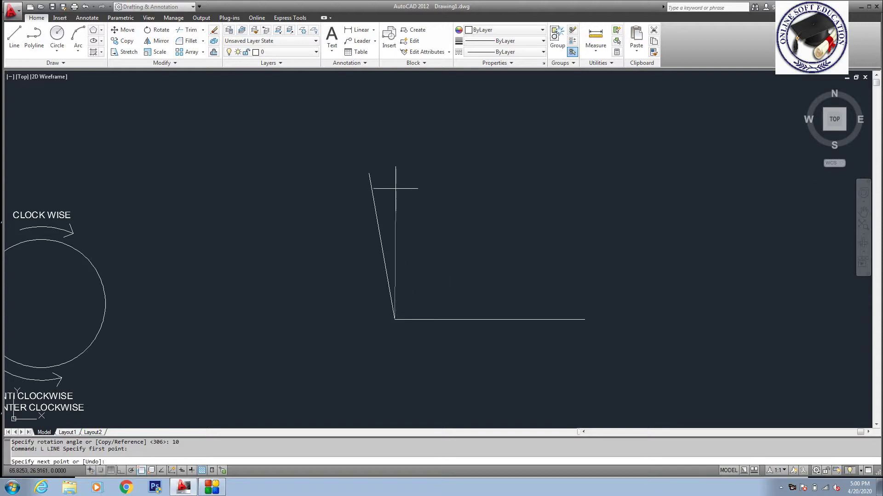
{"action": "key", "text": "F8"}
{"action": "left_click", "coordinate": [398, 165]}
{"action": "key", "text": "Escape"}
{"action": "key", "text": "Escape"}
Add an angular dimension between the tilted line and the vertical line, placed between them near their upper ends.
{"action": "scroll", "coordinate": [395, 195], "scroll_direction": "up", "scroll_amount": 2}
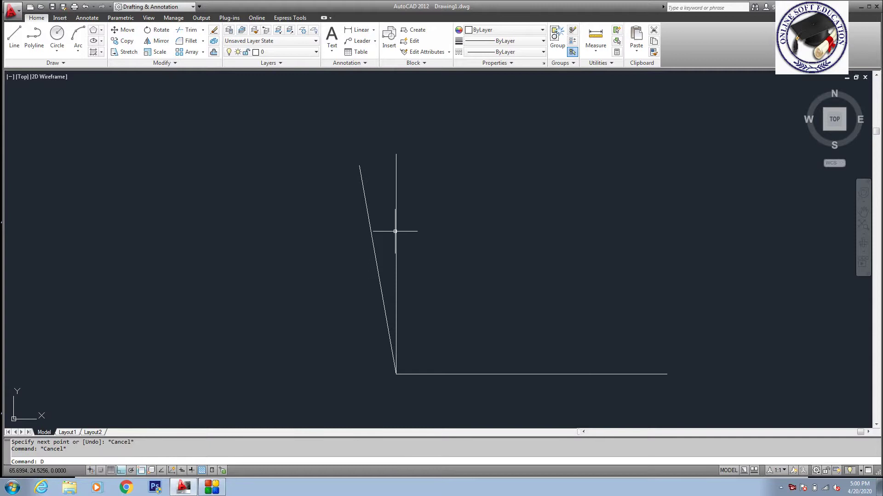
{"action": "type", "text": "DAN"}
{"action": "key", "text": "Return"}
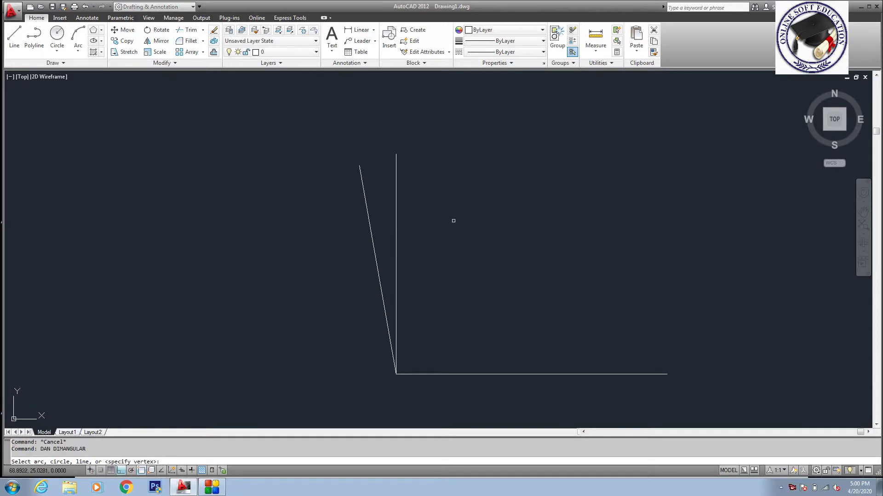
{"action": "left_click", "coordinate": [370, 228]}
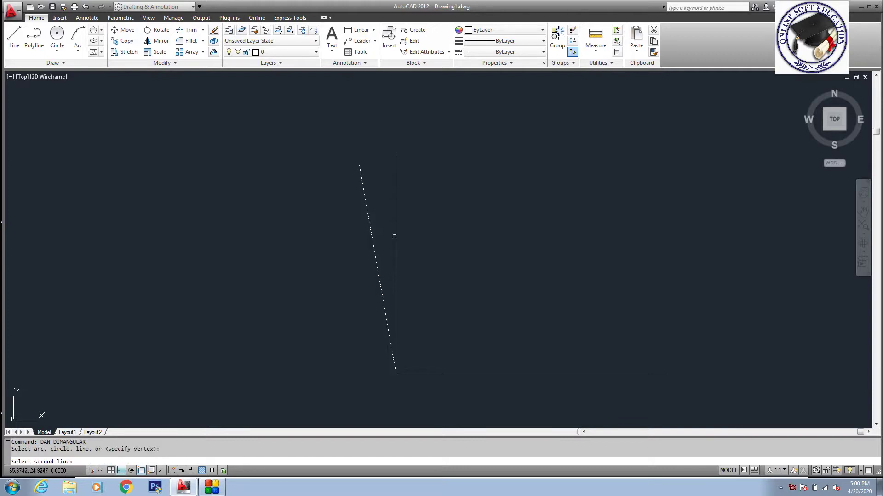
{"action": "left_click", "coordinate": [396, 217]}
{"action": "scroll", "coordinate": [391, 198], "scroll_direction": "up", "scroll_amount": 5}
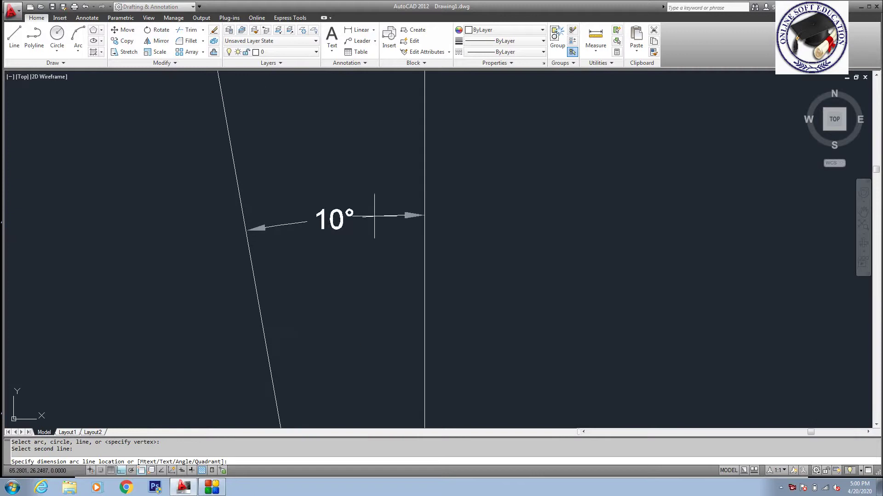
{"action": "left_click", "coordinate": [374, 217]}
{"action": "scroll", "coordinate": [443, 214], "scroll_direction": "down", "scroll_amount": 5}
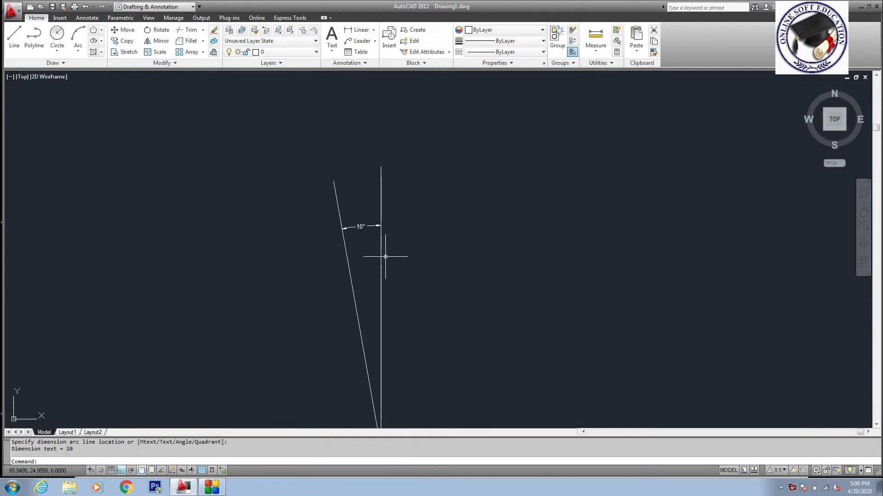
Erase the tilted line and its angular dimension, keeping the vertical and horizontal lines.
{"action": "scroll", "coordinate": [372, 216], "scroll_direction": "up", "scroll_amount": 3}
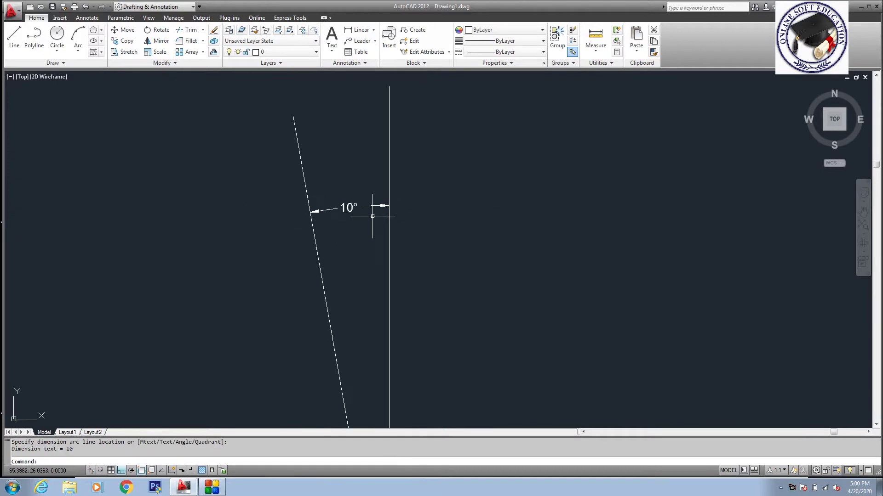
{"action": "scroll", "coordinate": [372, 216], "scroll_direction": "down", "scroll_amount": 3}
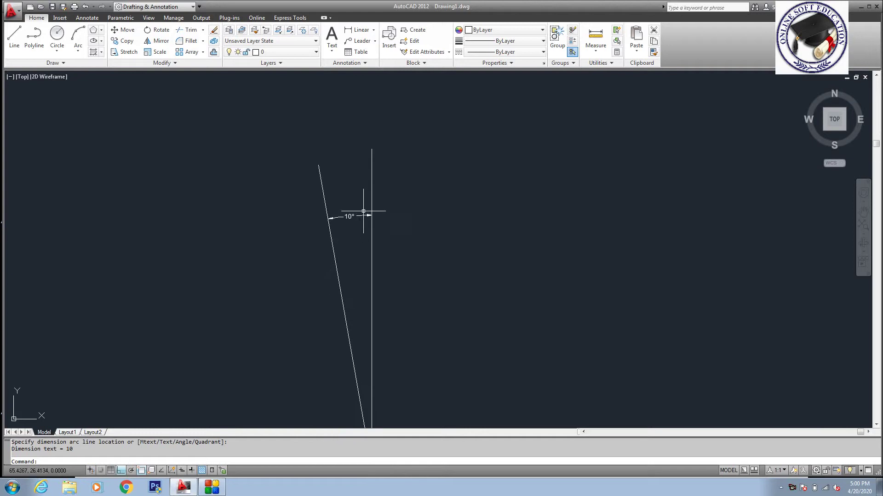
{"action": "scroll", "coordinate": [363, 211], "scroll_direction": "up", "scroll_amount": 3}
{"action": "scroll", "coordinate": [443, 266], "scroll_direction": "down", "scroll_amount": 2}
{"action": "type", "text": "e"}
{"action": "key", "text": "Return"}
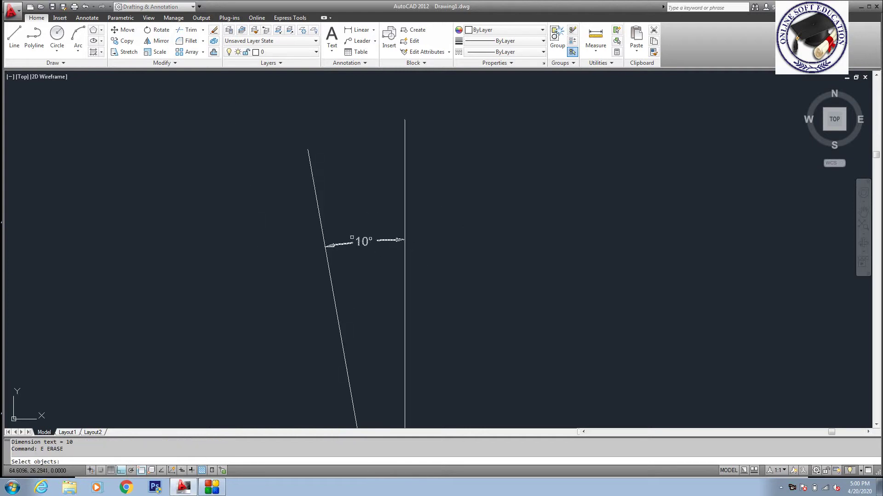
{"action": "left_click", "coordinate": [382, 215]}
{"action": "left_click", "coordinate": [275, 269]}
{"action": "key", "text": "Return"}
{"action": "scroll", "coordinate": [350, 240], "scroll_direction": "down", "scroll_amount": 4}
{"action": "key", "text": "Escape"}
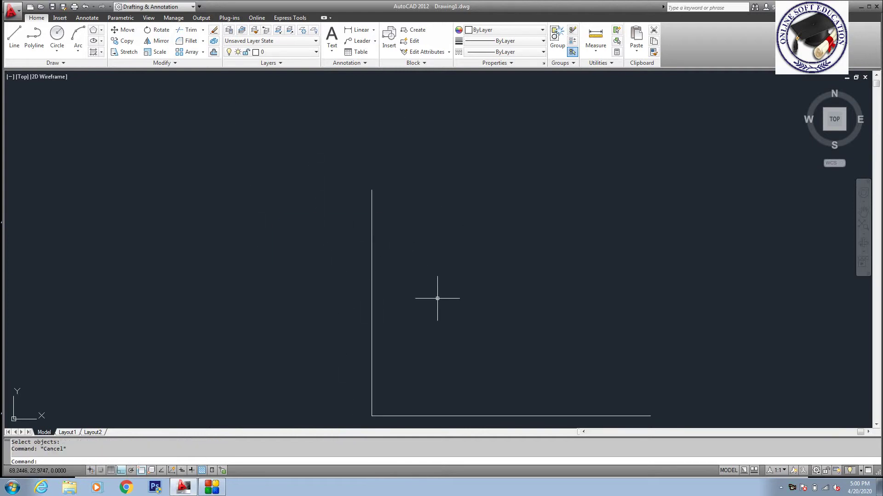
{"action": "key", "text": "Escape"}
Begin rotating the vertical line with the shared corner as base point, with Ortho mode off for free rotation.
{"action": "middle_click_drag", "start_coordinate": [437, 299], "coordinate": [422, 235]}
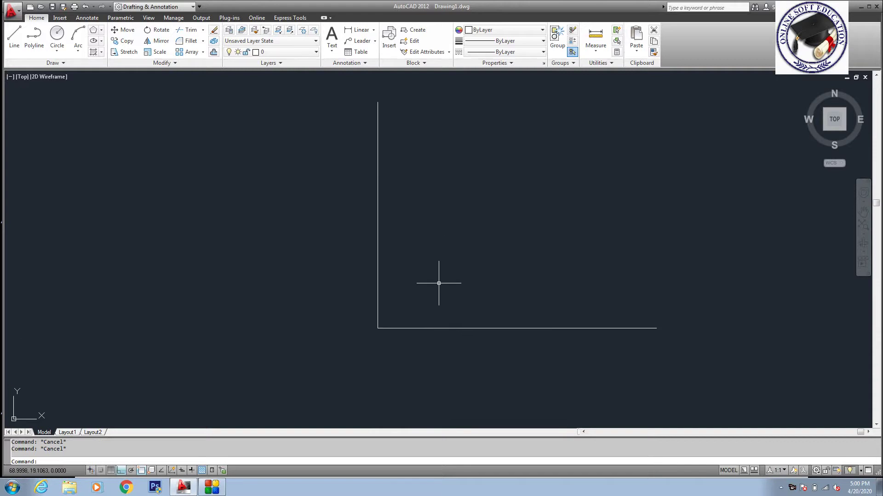
{"action": "type", "text": "ro"}
{"action": "key", "text": "Return"}
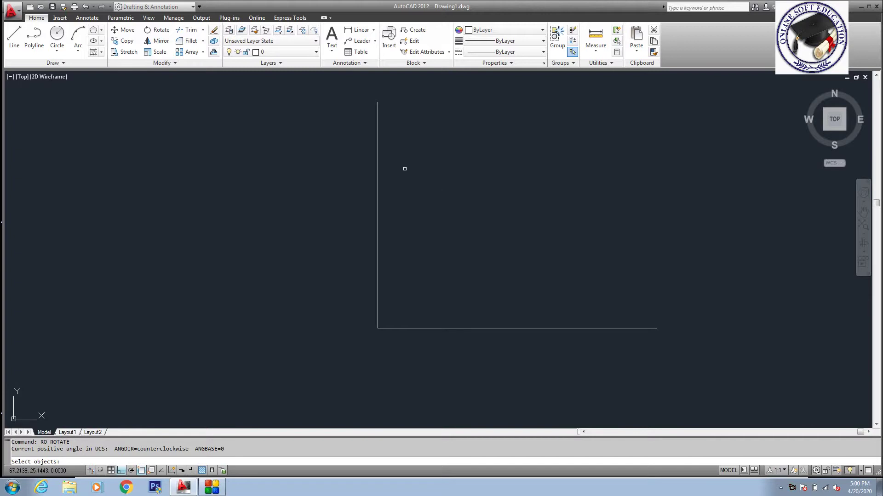
{"action": "left_click", "coordinate": [438, 208]}
{"action": "left_click", "coordinate": [291, 238]}
{"action": "scroll", "coordinate": [391, 258], "scroll_direction": "down", "scroll_amount": 2}
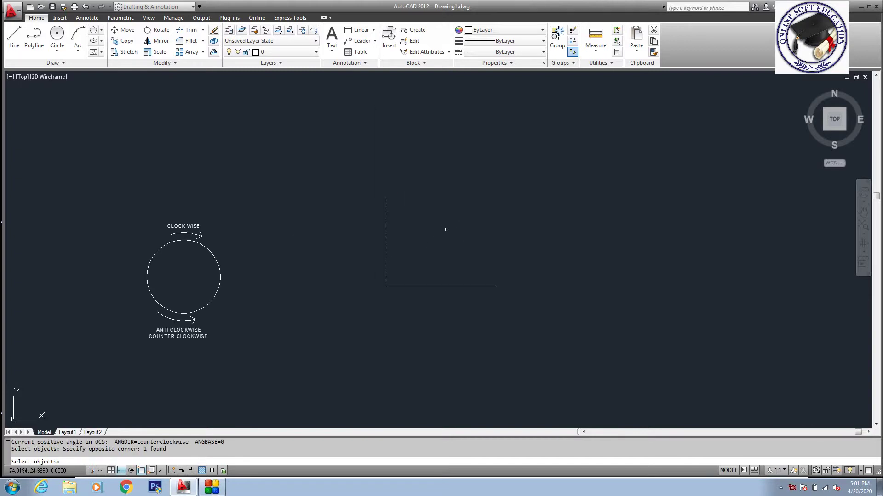
{"action": "key", "text": "Return"}
{"action": "left_click", "coordinate": [386, 286]}
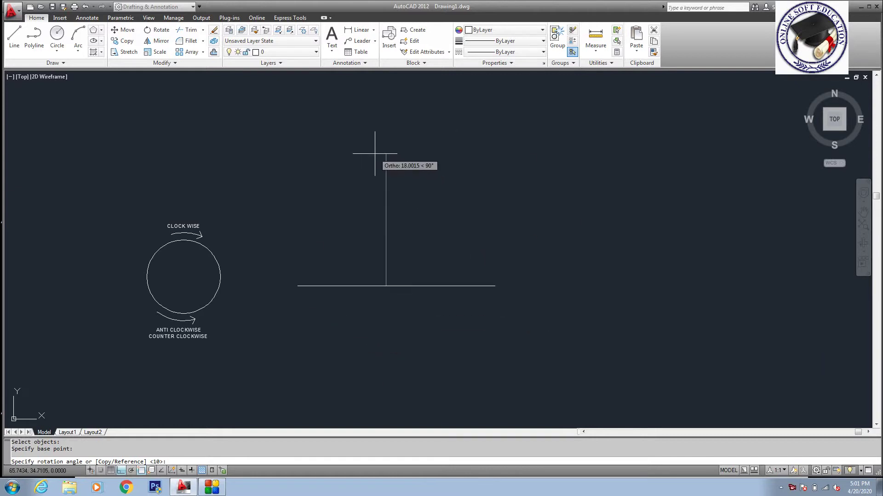
{"action": "key", "text": "F8"}
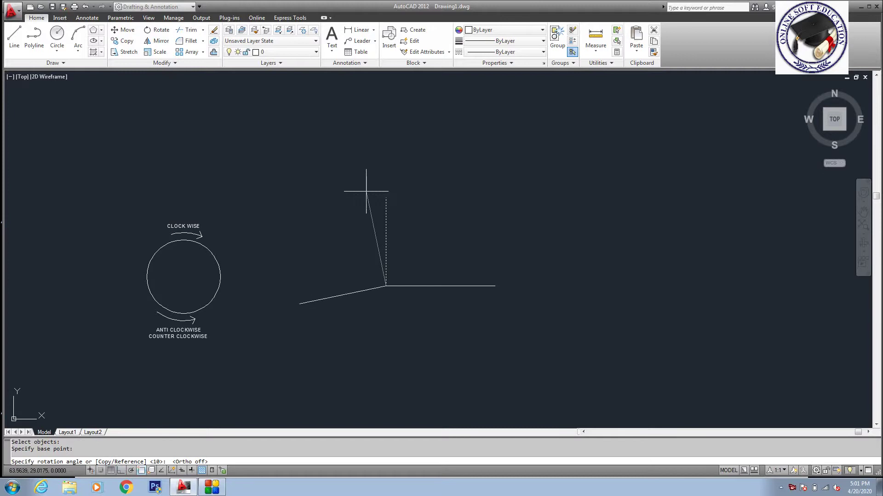
Examine the circle diagram's clockwise and anti-clockwise arrows and labels to compare the two rotation directions with the line's rotation preview.
{"action": "scroll", "coordinate": [552, 322], "scroll_direction": "up", "scroll_amount": 1}
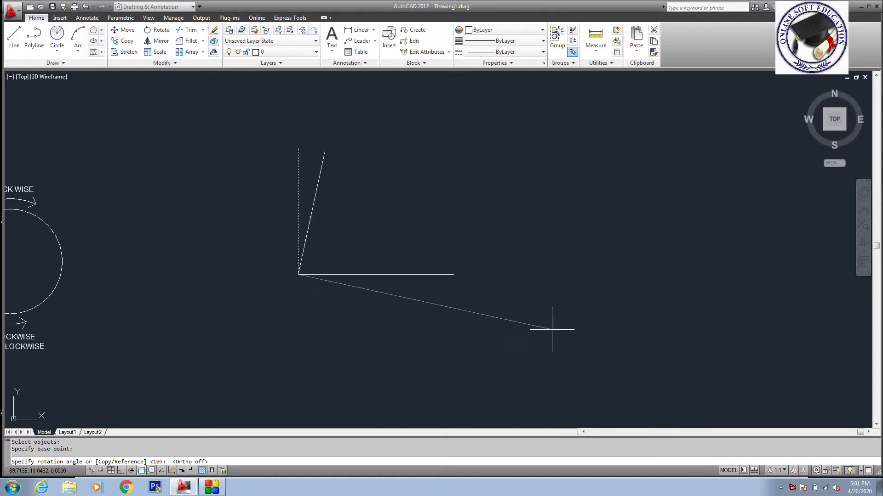
{"action": "mouse_move", "coordinate": [366, 207]}
{"action": "middle_mouse_down"}
{"action": "mouse_move", "coordinate": [478, 220]}
{"action": "mouse_move", "coordinate": [468, 193]}
{"action": "middle_mouse_up"}
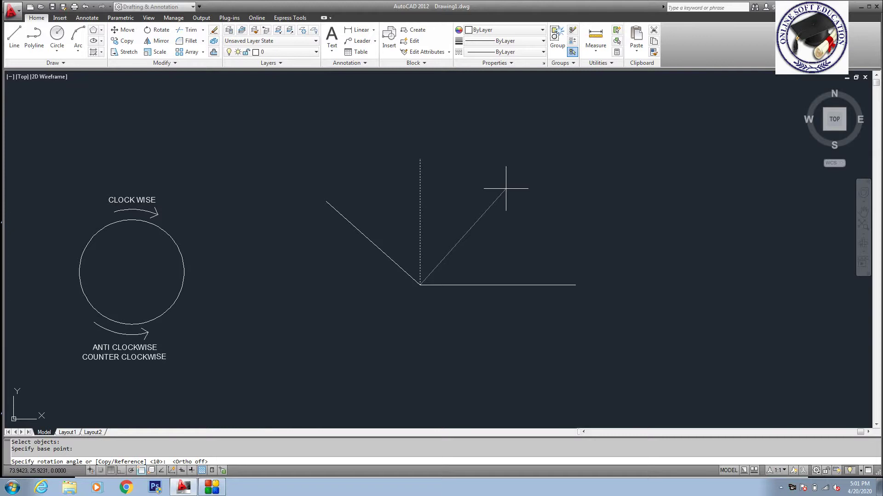
{"action": "middle_click_drag", "start_coordinate": [321, 232], "coordinate": [429, 197]}
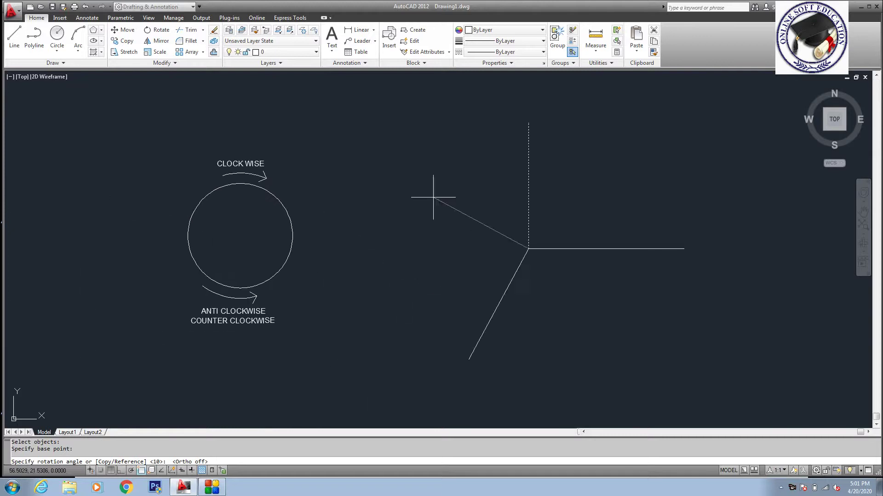
{"action": "middle_click_drag", "start_coordinate": [297, 197], "coordinate": [315, 203]}
{"action": "middle_click_drag", "start_coordinate": [410, 188], "coordinate": [421, 194]}
{"action": "scroll", "coordinate": [317, 232], "scroll_direction": "up", "scroll_amount": 1}
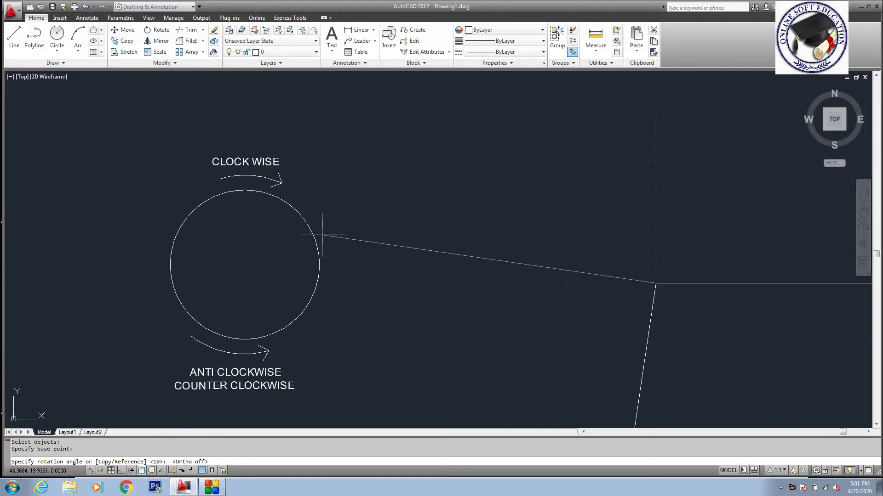
{"action": "mouse_move", "coordinate": [309, 236]}
{"action": "middle_mouse_down"}
{"action": "mouse_move", "coordinate": [420, 244]}
{"action": "mouse_move", "coordinate": [425, 231]}
{"action": "middle_mouse_up"}
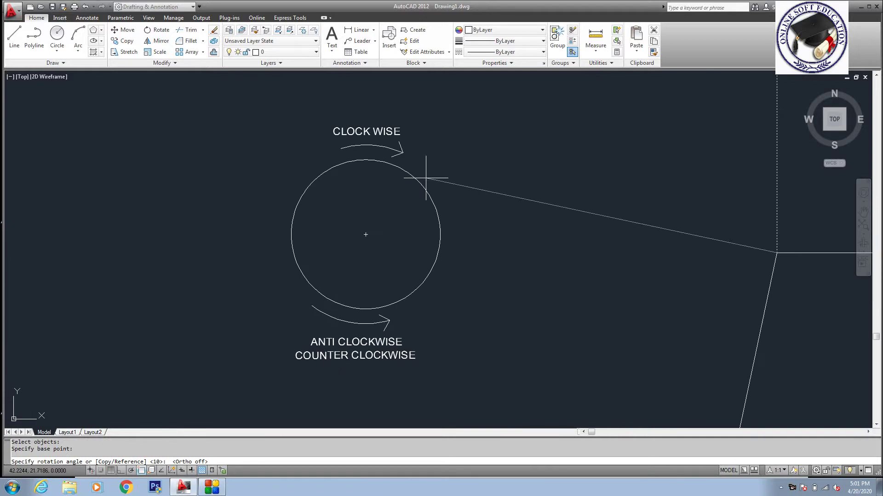
{"action": "middle_click_drag", "start_coordinate": [394, 199], "coordinate": [396, 199]}
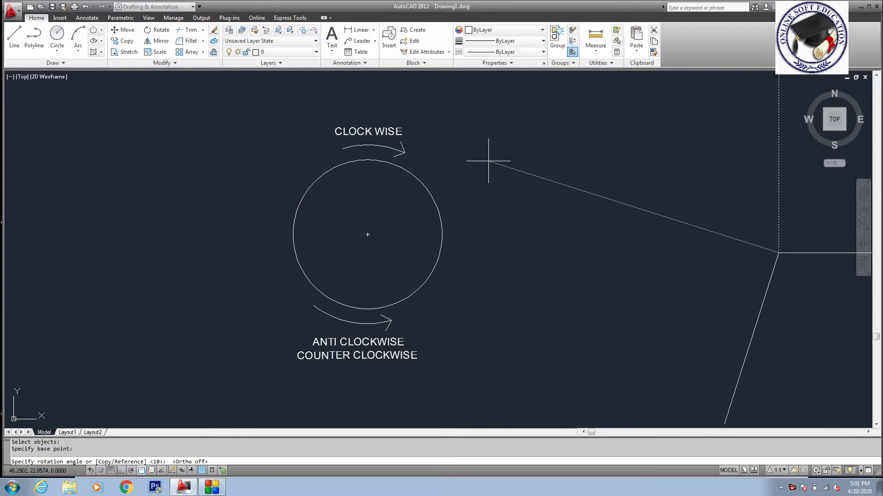
{"action": "middle_click_drag", "start_coordinate": [579, 174], "coordinate": [506, 191]}
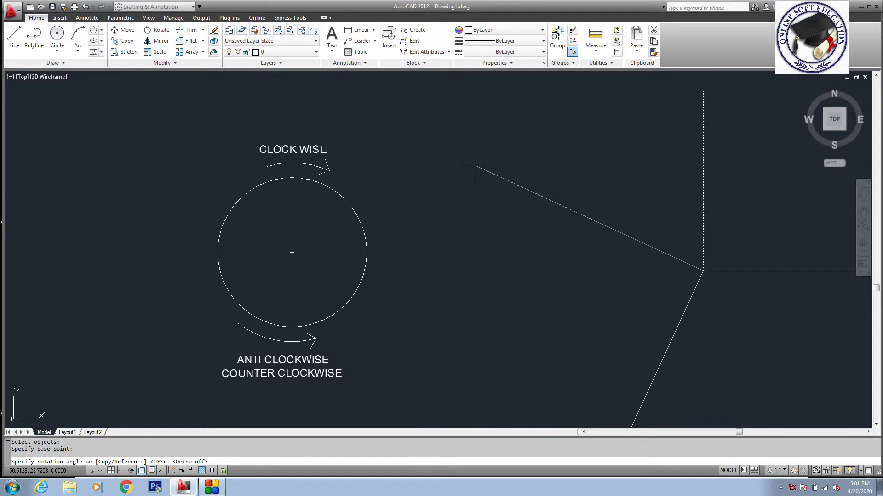
{"action": "mouse_move", "coordinate": [480, 166]}
{"action": "middle_mouse_down"}
{"action": "mouse_move", "coordinate": [553, 178]}
{"action": "mouse_move", "coordinate": [433, 205]}
{"action": "middle_mouse_up"}
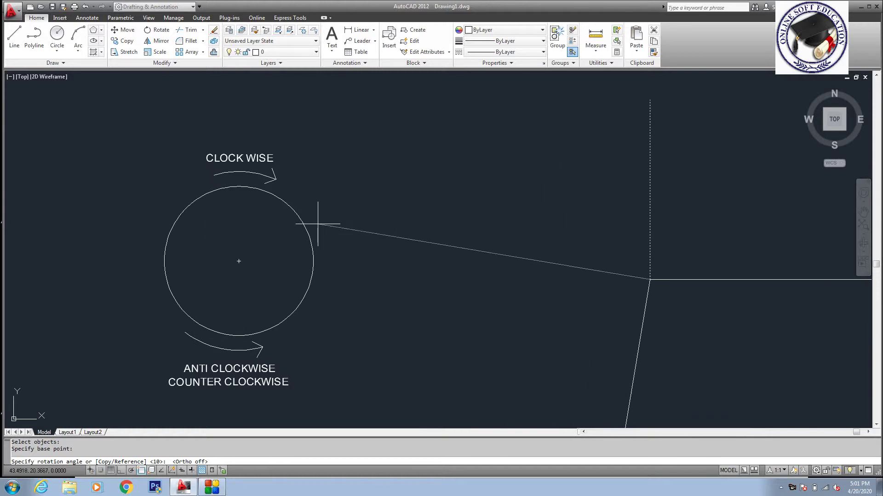
{"action": "middle_click_drag", "start_coordinate": [310, 223], "coordinate": [367, 235]}
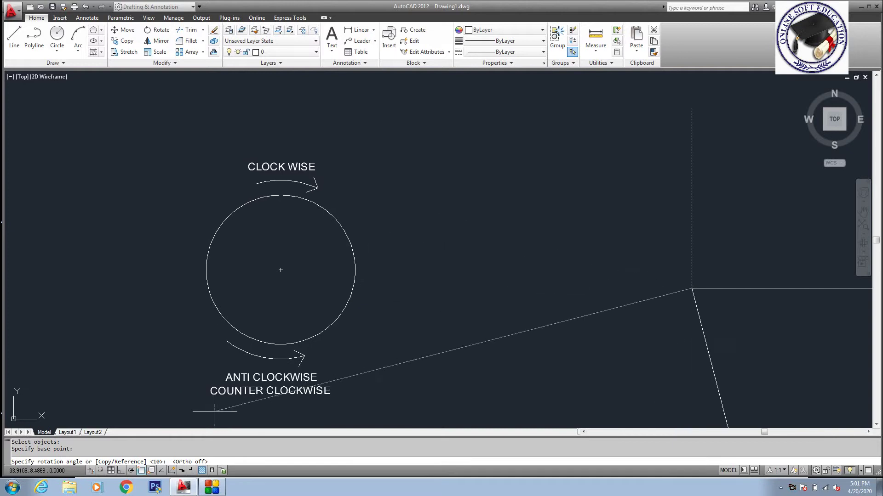
{"action": "middle_click_drag", "start_coordinate": [146, 356], "coordinate": [201, 311]}
{"action": "scroll", "coordinate": [285, 315], "scroll_direction": "up", "scroll_amount": 3}
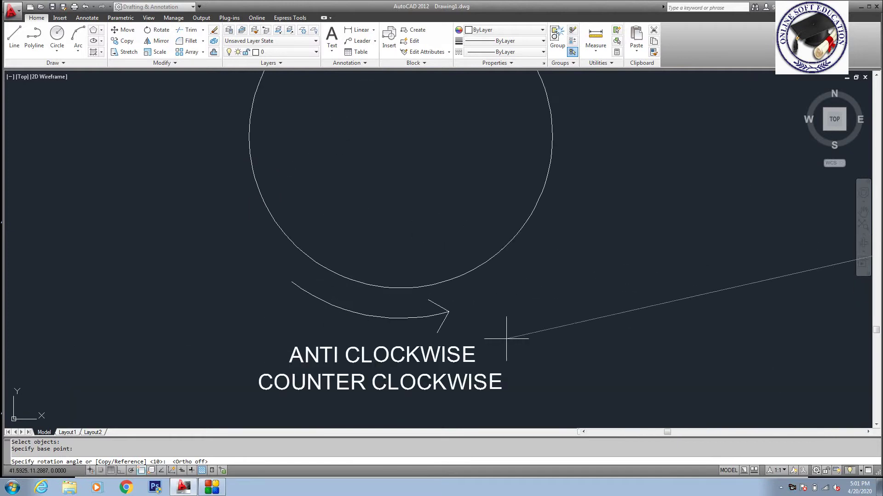
{"action": "middle_click_drag", "start_coordinate": [465, 315], "coordinate": [414, 299]}
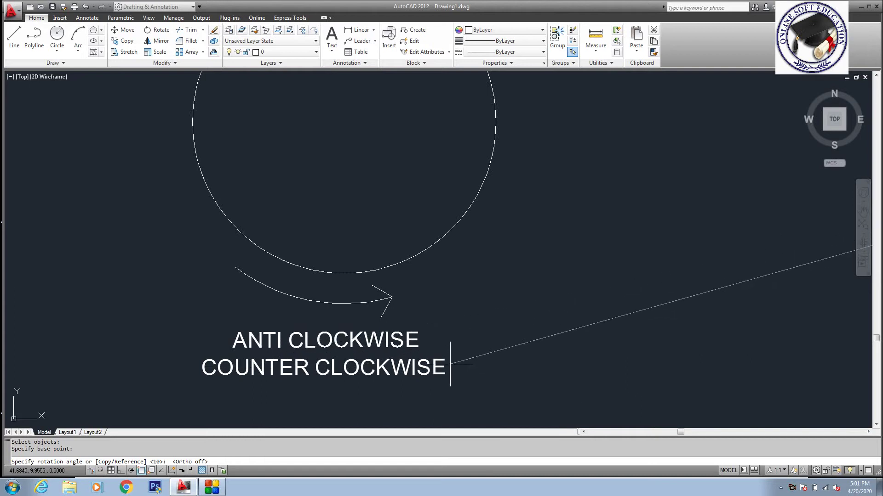
{"action": "scroll", "coordinate": [475, 299], "scroll_direction": "down", "scroll_amount": 4}
{"action": "middle_click_drag", "start_coordinate": [475, 300], "coordinate": [381, 292]}
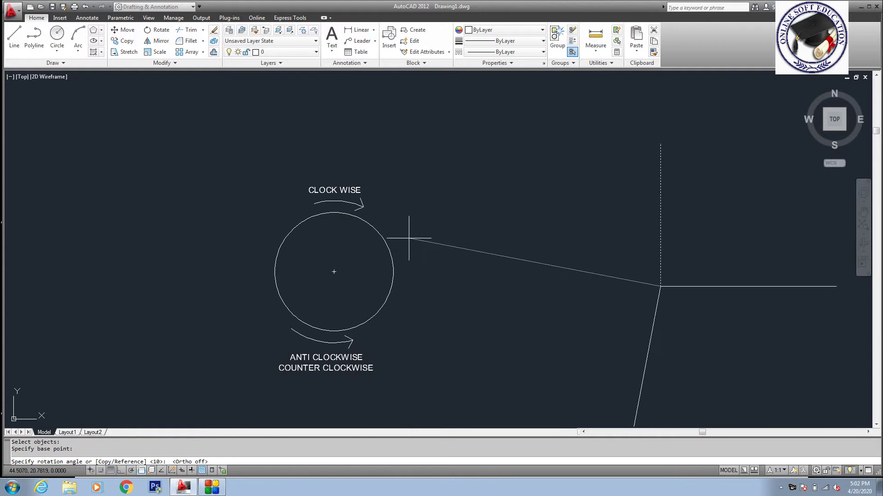
{"action": "middle_click_drag", "start_coordinate": [452, 238], "coordinate": [391, 227]}
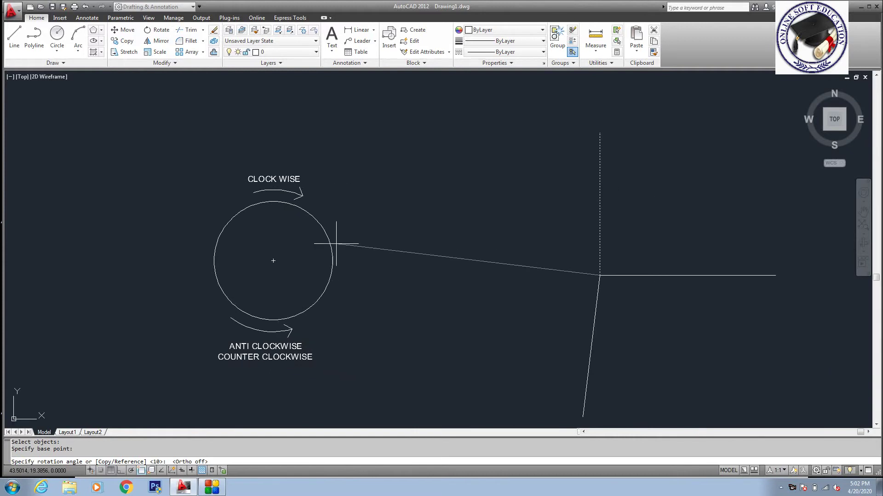
{"action": "scroll", "coordinate": [334, 252], "scroll_direction": "up", "scroll_amount": 2}
{"action": "middle_click_drag", "start_coordinate": [333, 256], "coordinate": [398, 252]}
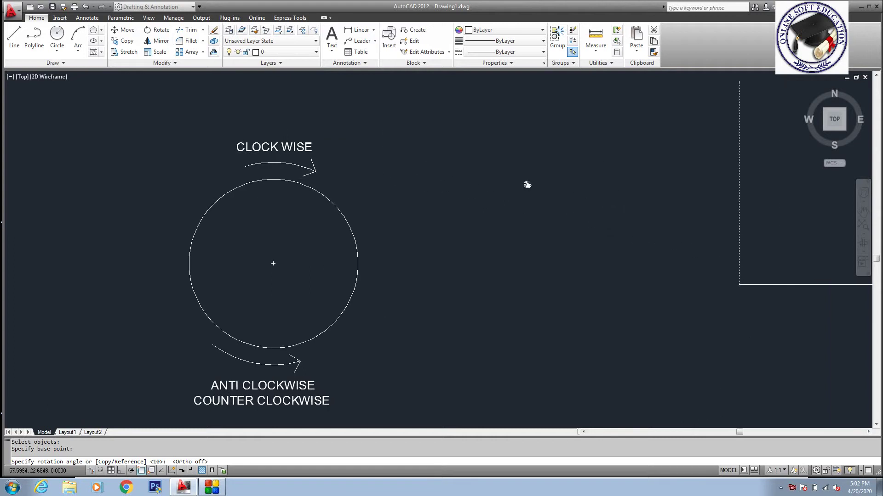
Complete the rotation of the vertical line with a positive angle of 45 degrees, turning it counterclockwise about the shared corner.
{"action": "middle_click_drag", "start_coordinate": [527, 184], "coordinate": [335, 193]}
{"action": "scroll", "coordinate": [335, 193], "scroll_direction": "down", "scroll_amount": 2}
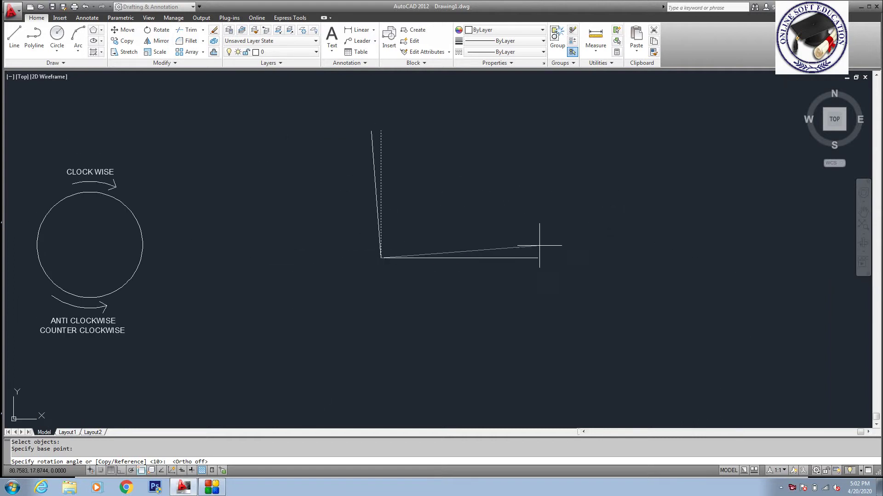
{"action": "middle_click_drag", "start_coordinate": [537, 248], "coordinate": [537, 268]}
{"action": "scroll", "coordinate": [598, 251], "scroll_direction": "up", "scroll_amount": 2}
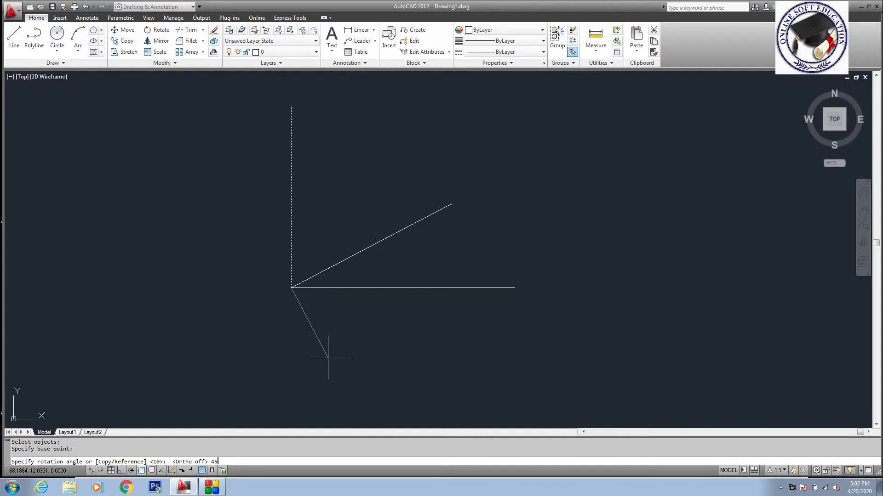
{"action": "key", "text": "Return"}
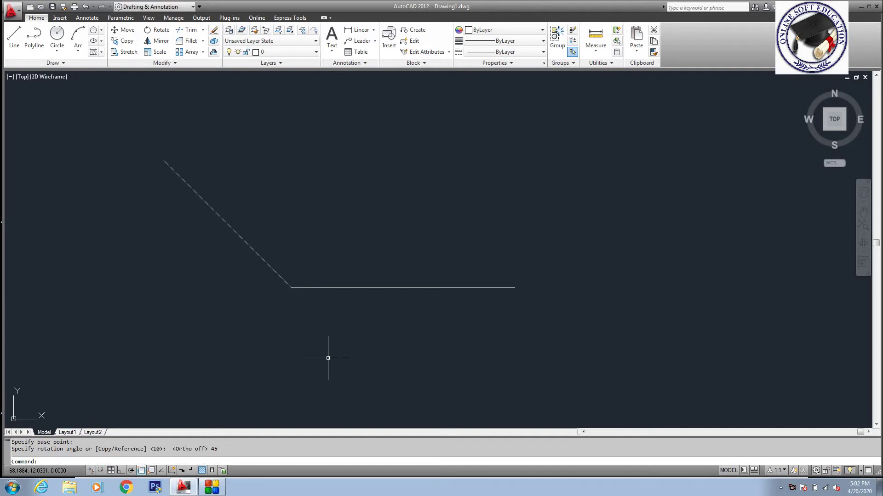
{"action": "scroll", "coordinate": [325, 223], "scroll_direction": "down", "scroll_amount": 2}
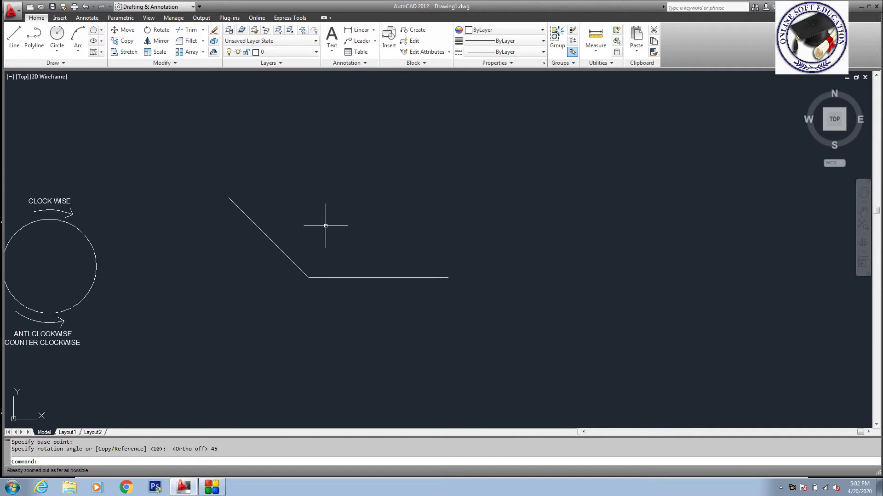
{"action": "middle_click_drag", "start_coordinate": [218, 291], "coordinate": [296, 298]}
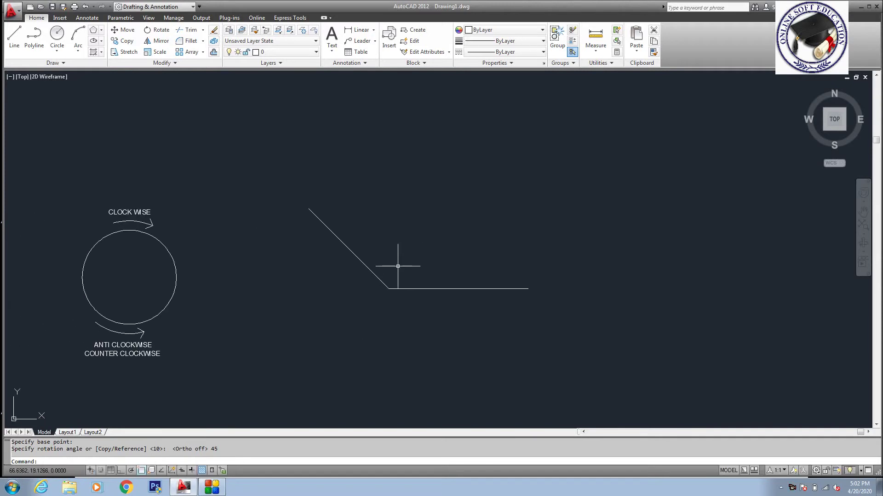
{"action": "scroll", "coordinate": [391, 259], "scroll_direction": "up", "scroll_amount": 2}
{"action": "middle_click_drag", "start_coordinate": [357, 229], "coordinate": [398, 236]}
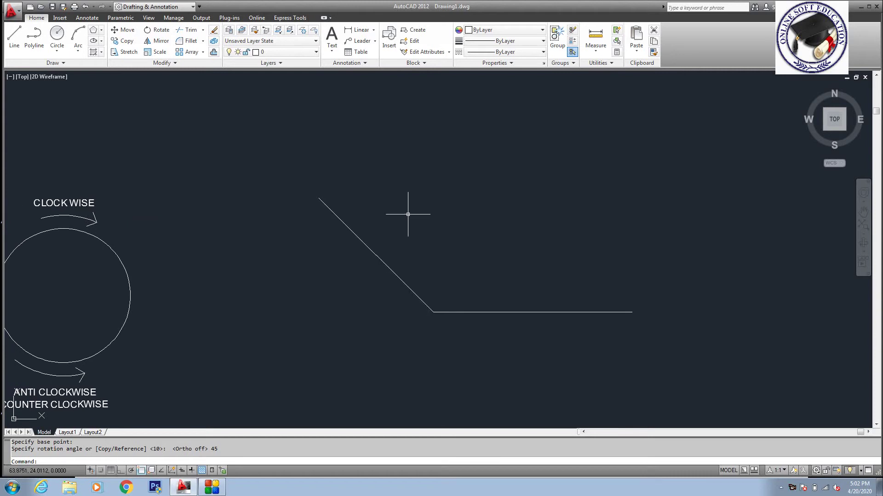
{"action": "key", "text": "Escape"}
{"action": "key", "text": "Escape"}
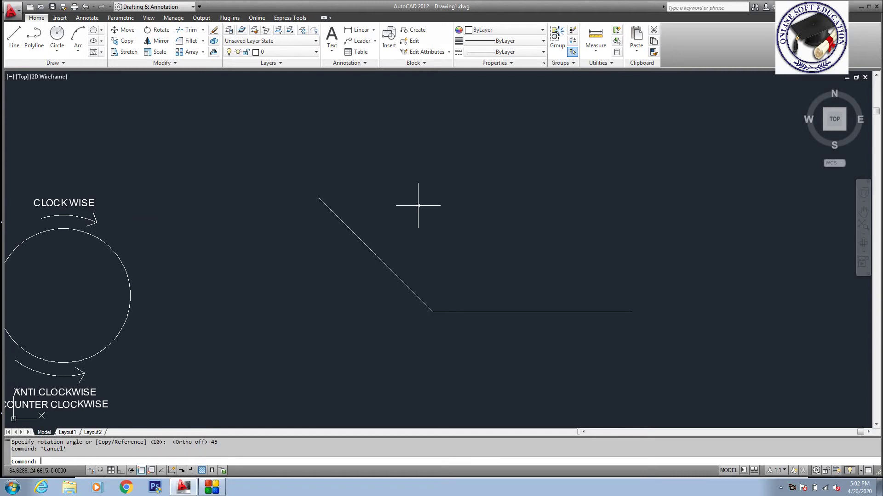
Rotate the tilted line clockwise about the shared corner with the Rotate command, using an angle of -45 degrees.
{"action": "type", "text": "RO"}
{"action": "key", "text": "Return"}
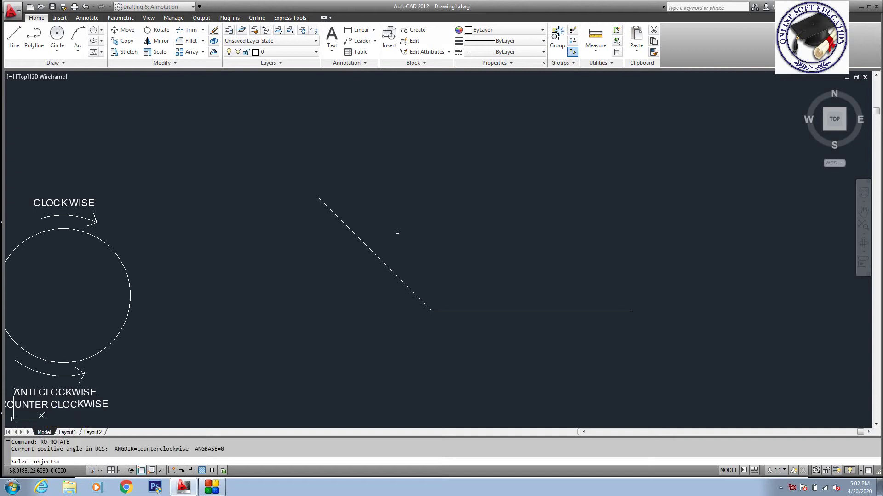
{"action": "left_click_drag", "start_coordinate": [392, 228], "coordinate": [334, 267]}
{"action": "key", "text": "Return"}
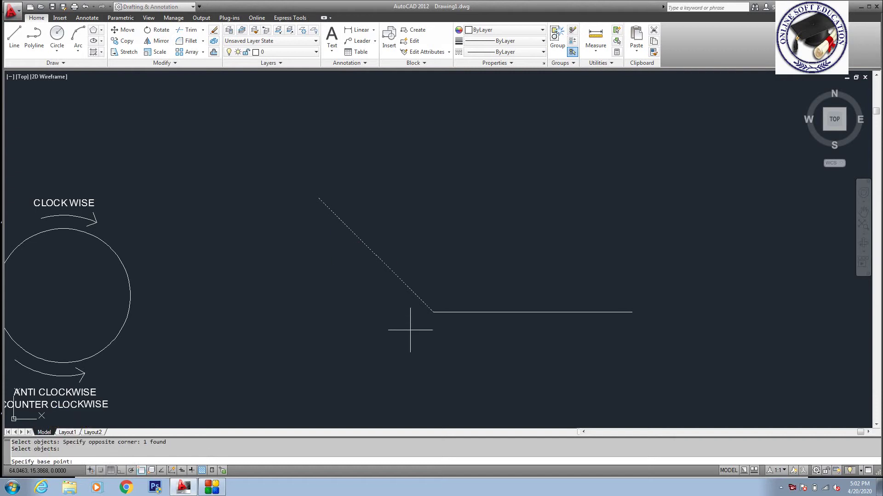
{"action": "left_click", "coordinate": [433, 313]}
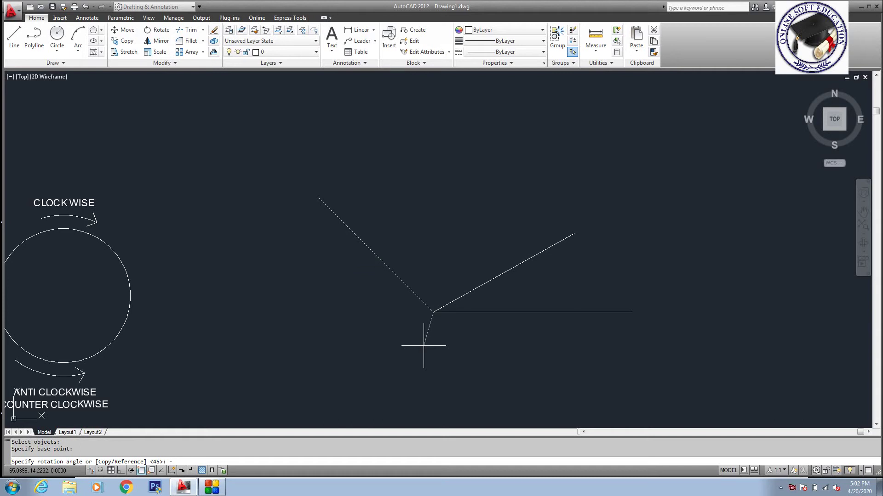
{"action": "type", "text": "45"}
{"action": "key", "text": "Return"}
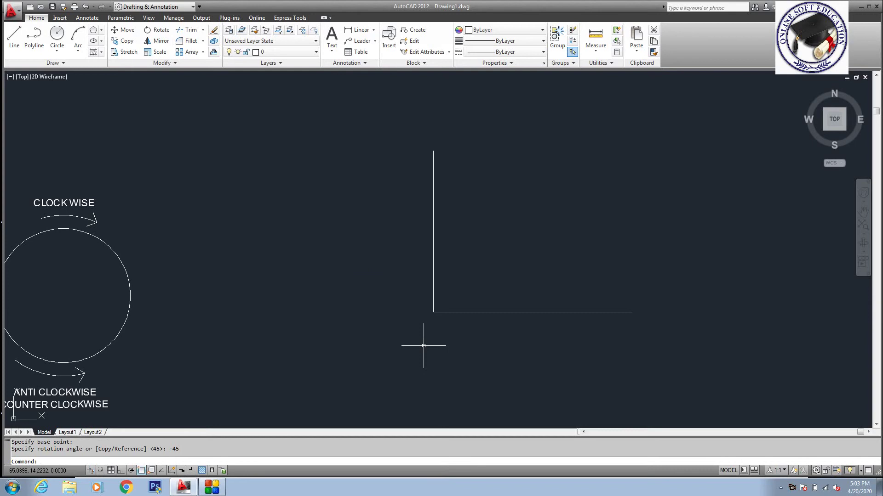
{"action": "key", "text": "Escape"}
{"action": "key", "text": "Escape"}
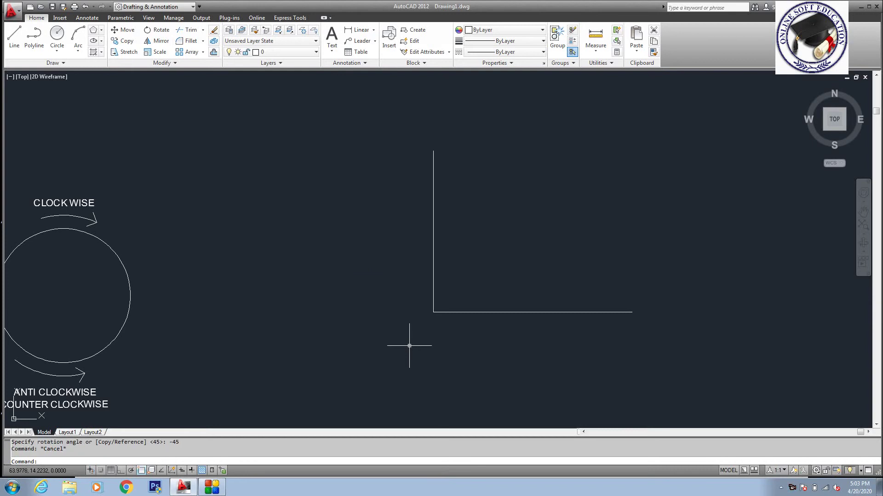
Rotate the vertical line by -45 degrees about the shared corner so it leans clockwise over the horizontal line.
{"action": "type", "text": "ro"}
{"action": "key", "text": "Return"}
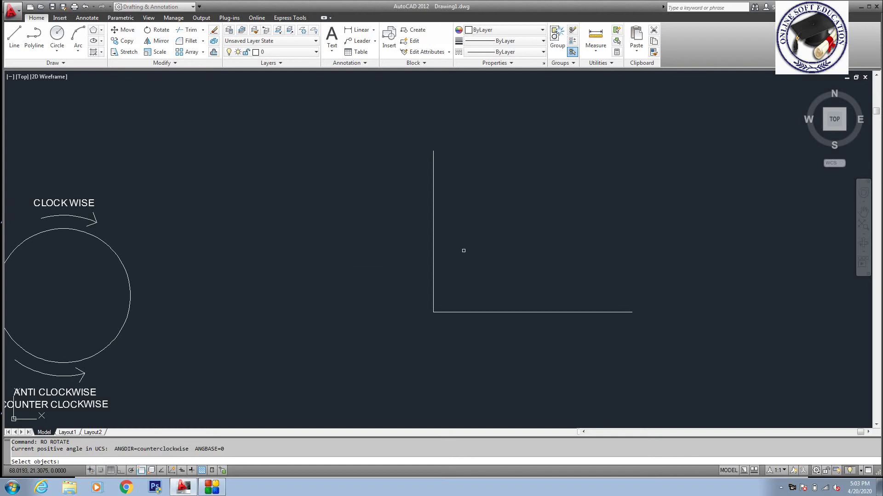
{"action": "left_click", "coordinate": [463, 247]}
{"action": "left_click", "coordinate": [425, 305]}
{"action": "key", "text": "Return"}
{"action": "left_click", "coordinate": [433, 312]}
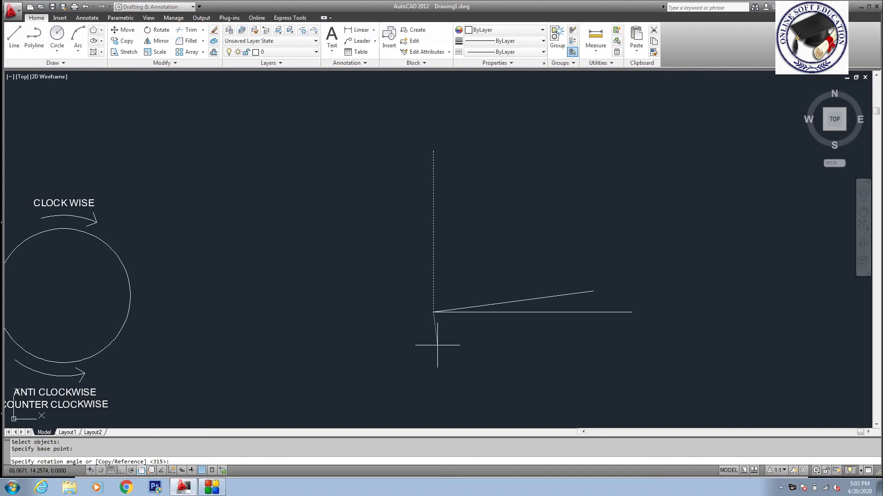
{"action": "type", "text": "-45"}
{"action": "key", "text": "Return"}
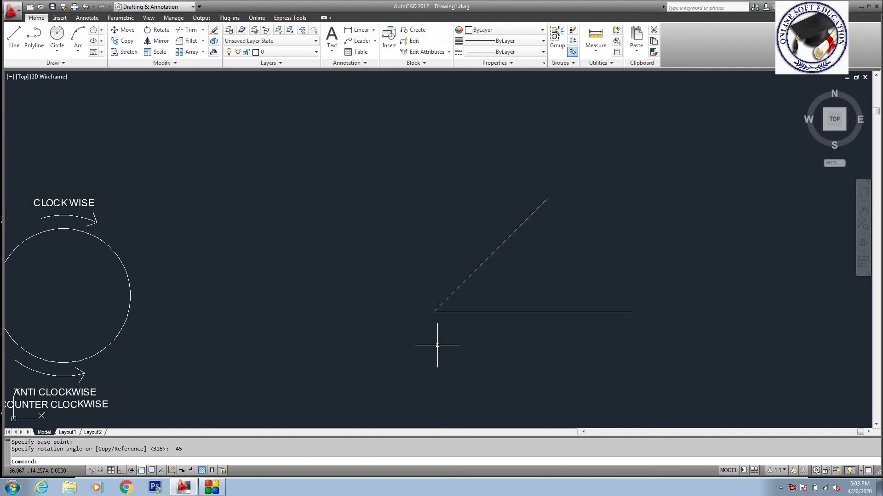
{"action": "scroll", "coordinate": [353, 259], "scroll_direction": "down", "scroll_amount": 3}
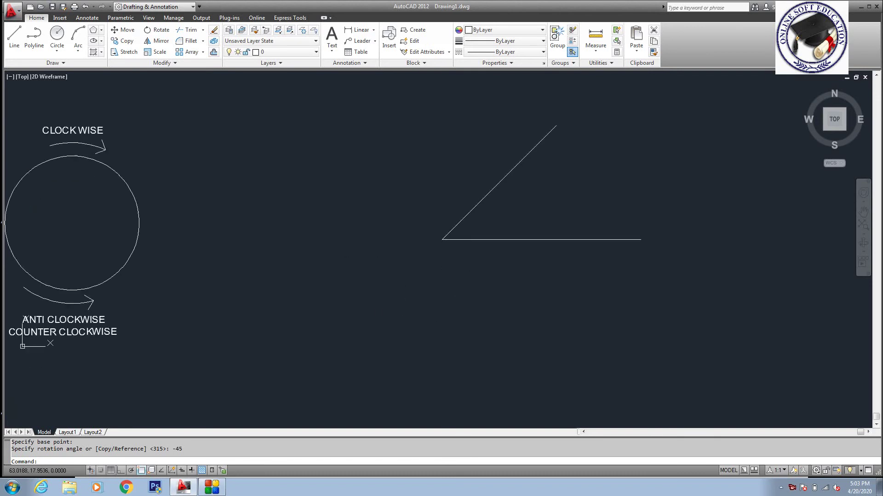
{"action": "key", "text": "Escape"}
{"action": "middle_click_drag", "start_coordinate": [447, 234], "coordinate": [403, 244]}
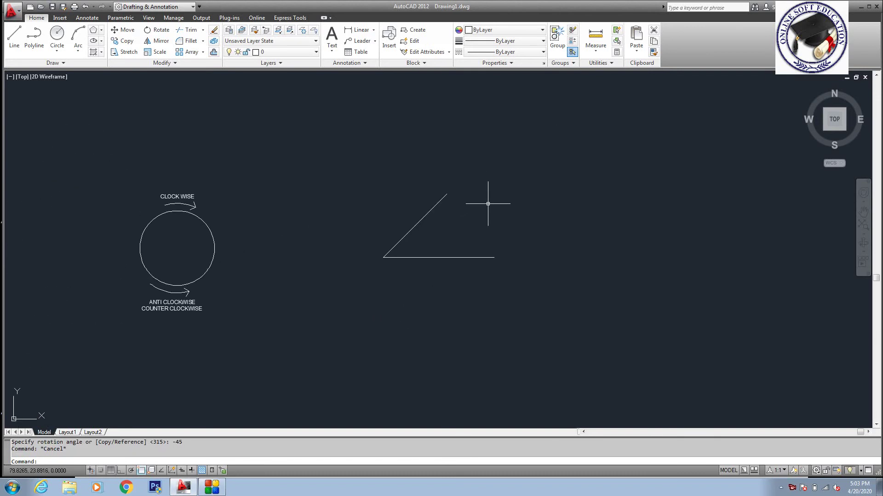
{"action": "mouse_move", "coordinate": [395, 213]}
{"action": "middle_mouse_down"}
{"action": "mouse_move", "coordinate": [413, 233]}
{"action": "mouse_move", "coordinate": [453, 224]}
{"action": "middle_mouse_up"}
{"action": "middle_click_drag", "start_coordinate": [284, 277], "coordinate": [301, 274]}
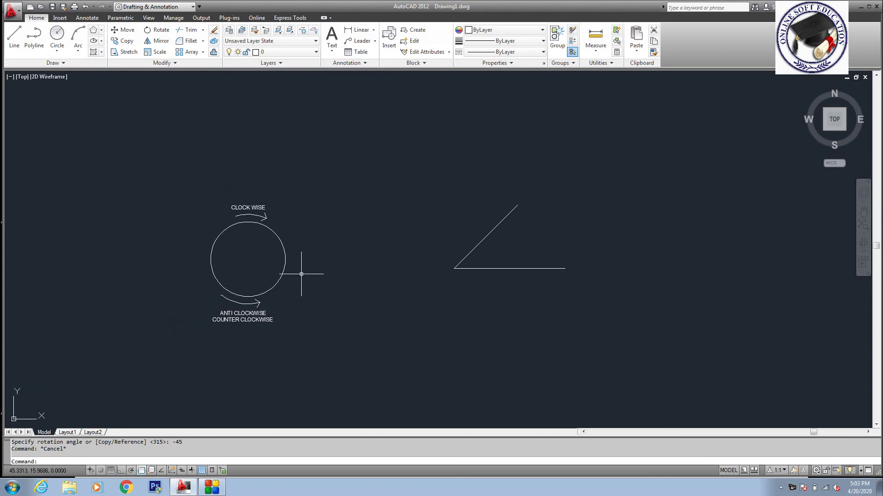